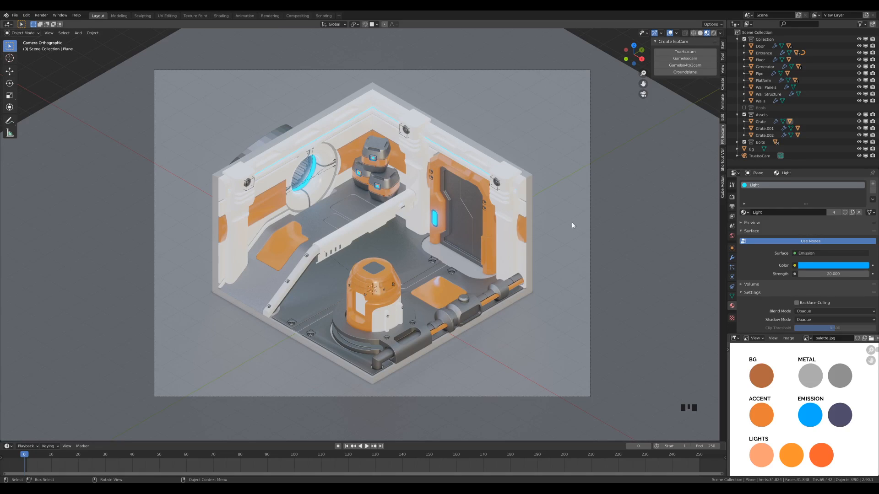
- Turn on scene lights and scene world for the viewport's material preview shading
left_click(720, 33)
left_click(686, 67)
left_click(697, 75)
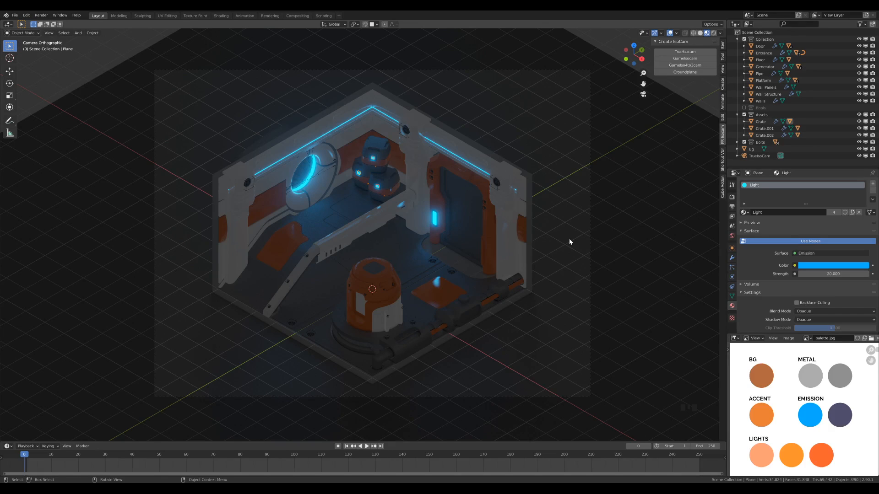
- Add an area light at the scene origin and raise it about 4.94 m along Z in front view
key("shift+a")
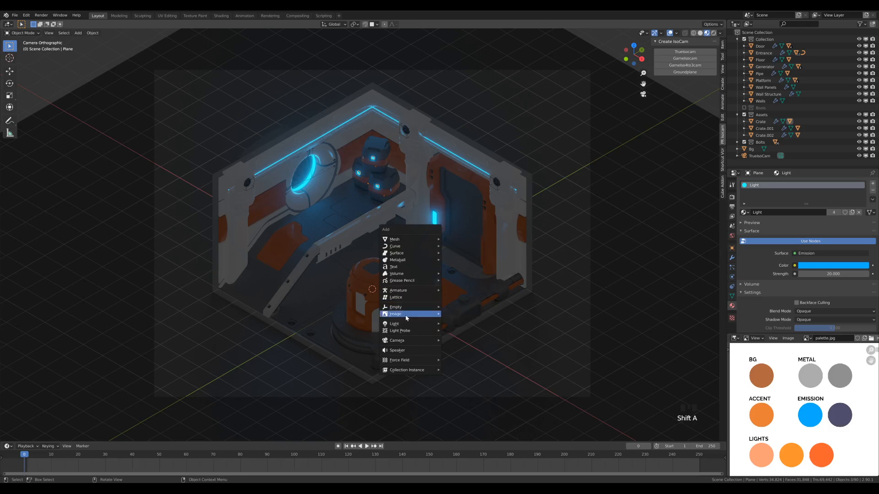
mouse_move(416, 328)
left_click(465, 347)
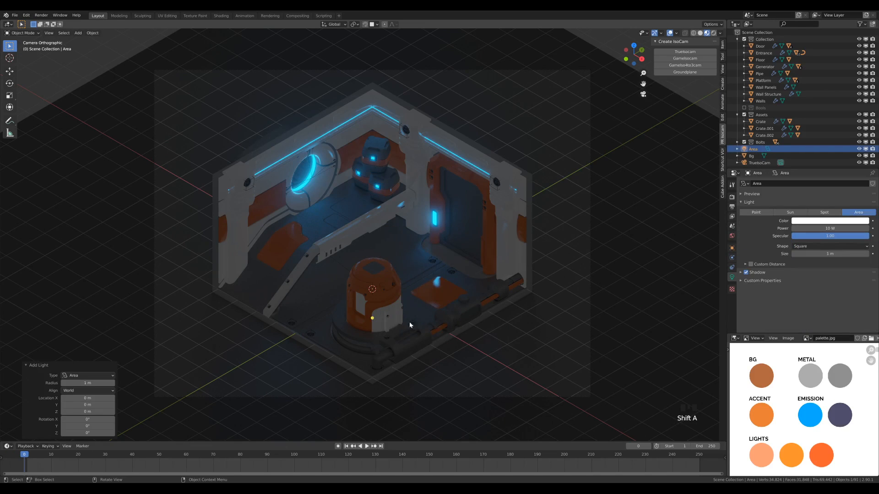
key("KP_1")
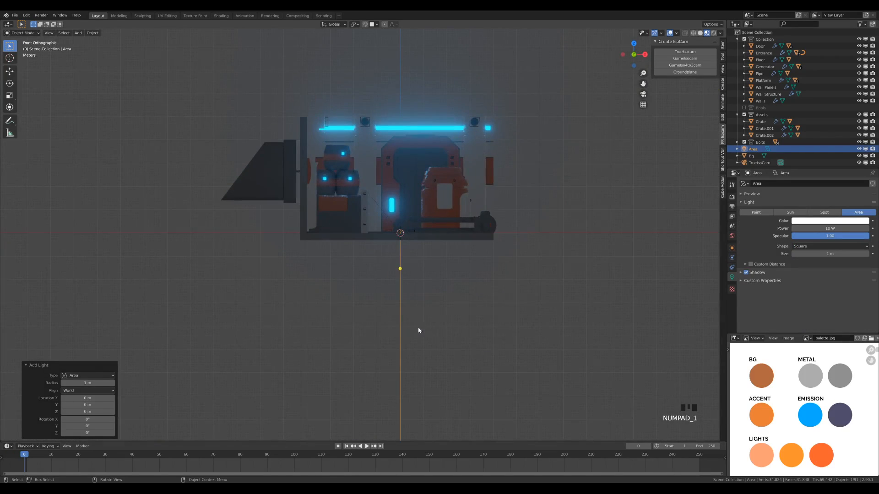
key("g")
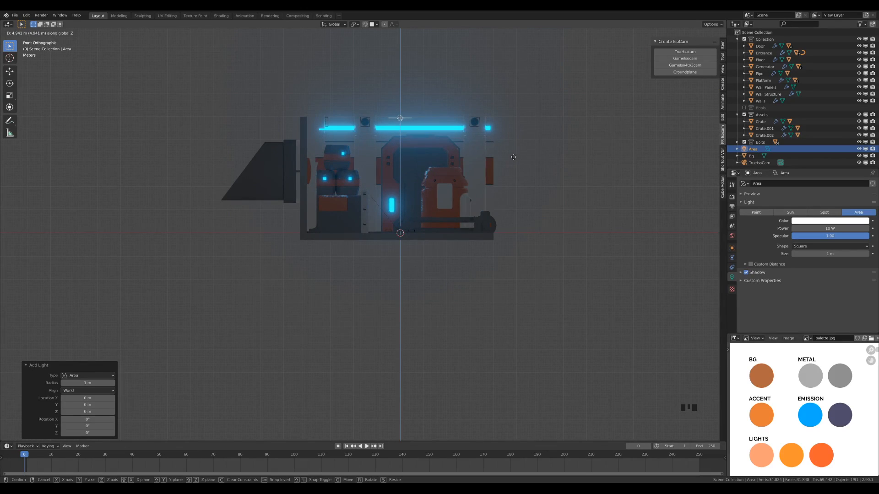
left_click(514, 157)
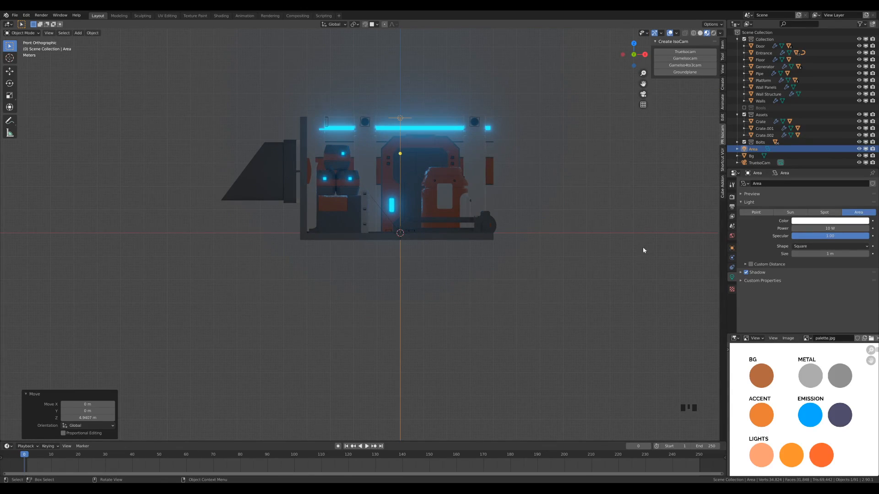
- Set the area light's power to 150 W and its size to 2 m
left_click(732, 278)
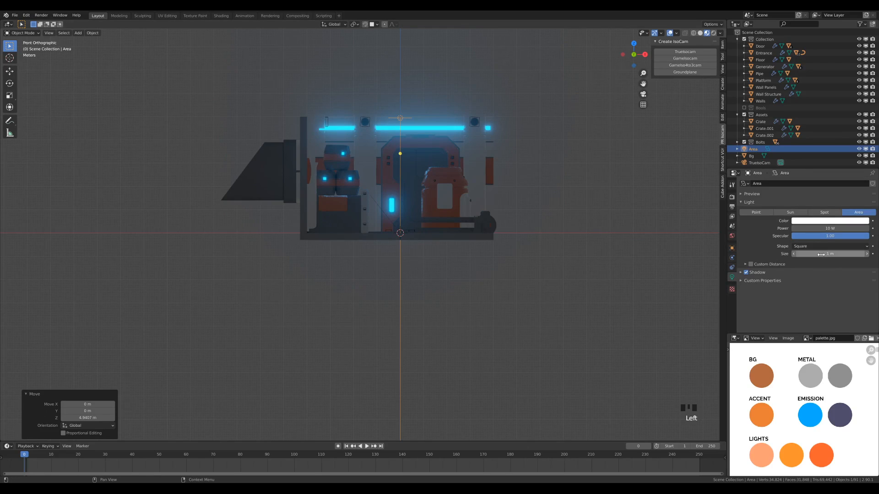
left_click(845, 228)
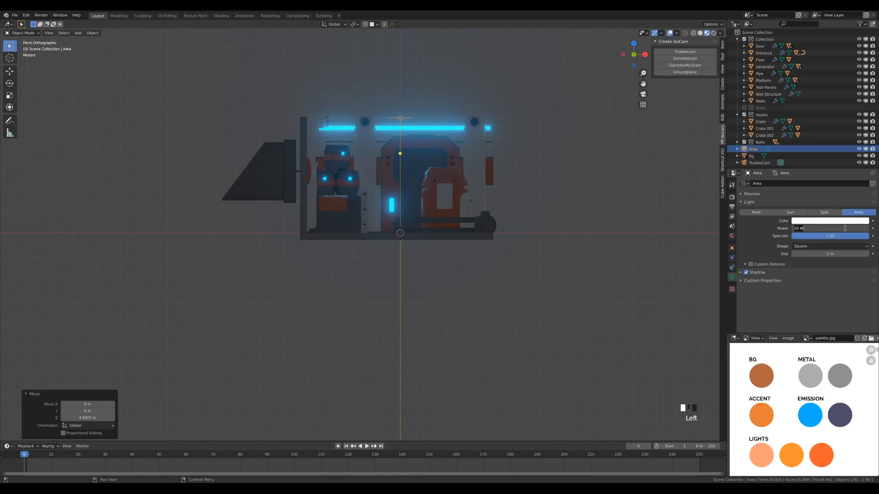
type("150")
key("Return")
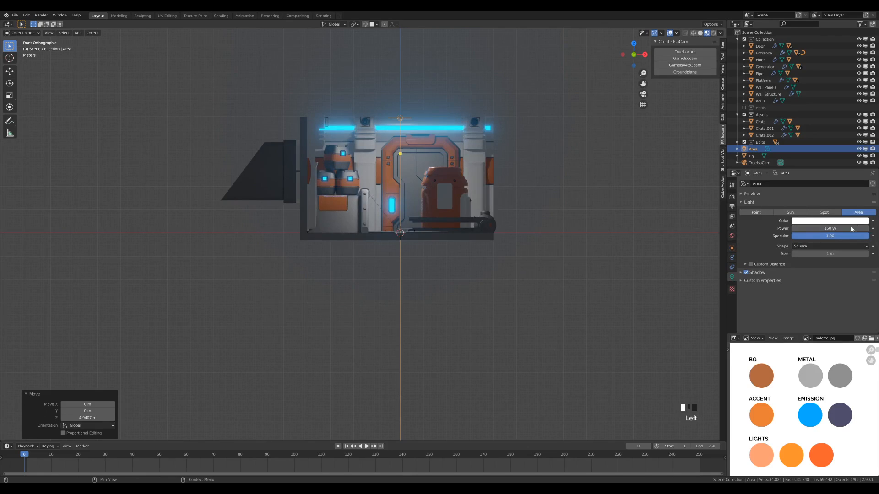
left_click(837, 253)
type("2")
key("Return")
- In top view, move the area light over the generator, about 1.67 m in X and -1.77 m in Y
middle_click_drag(509, 143, 511, 186)
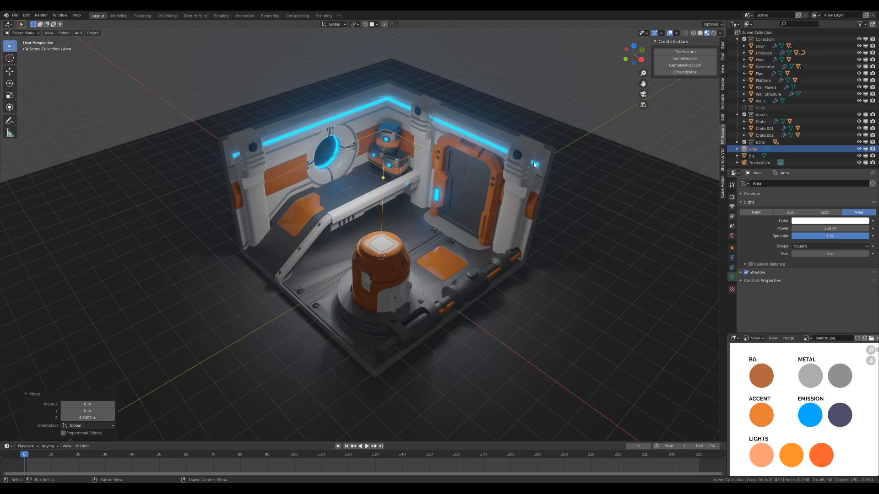
key("KP_7")
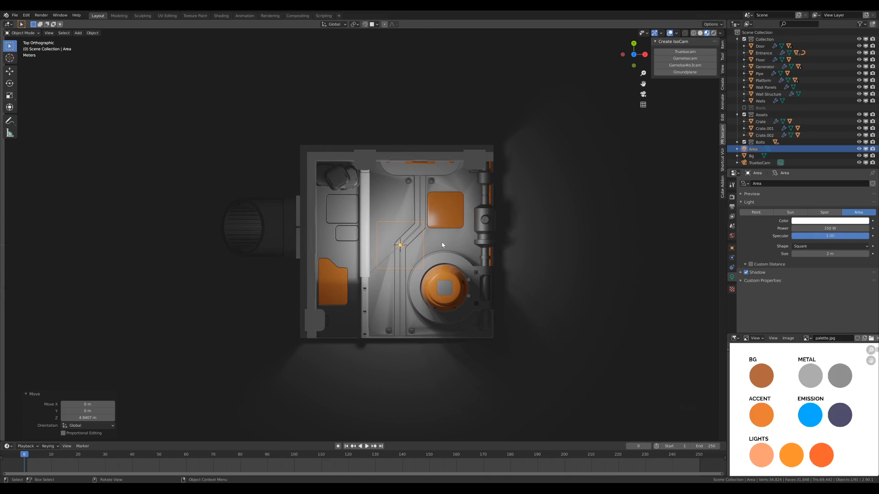
key("g")
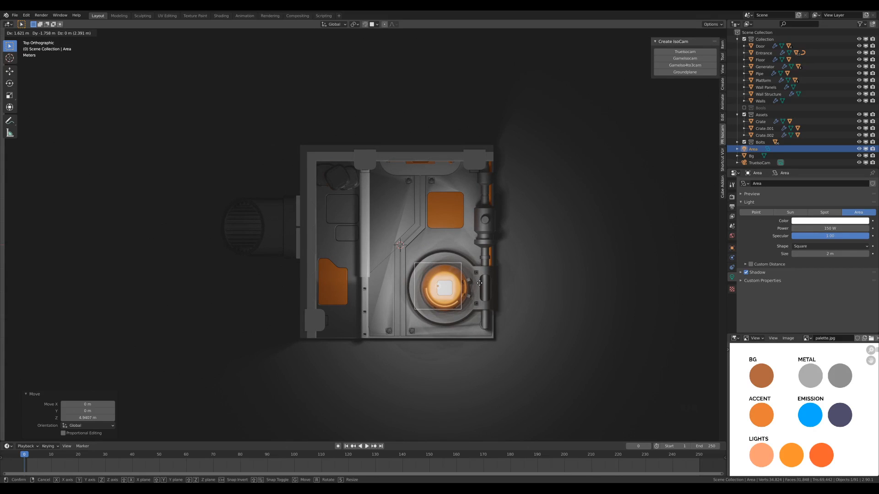
left_click(481, 285)
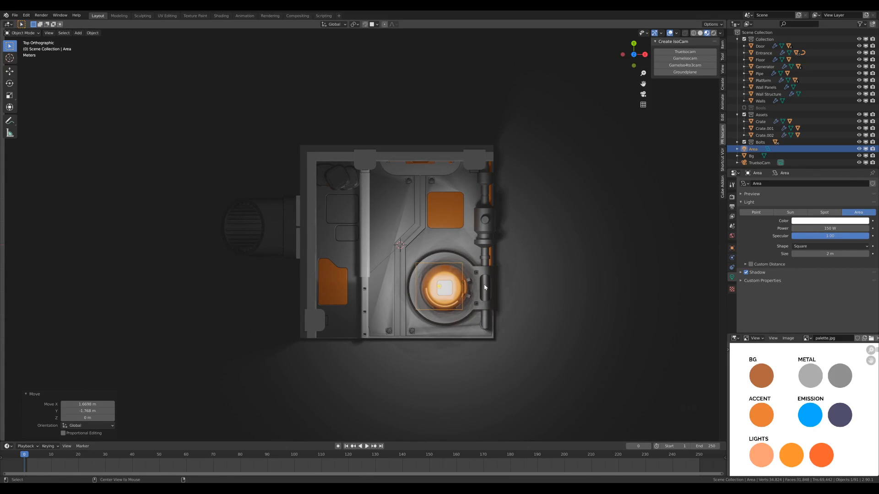
- Make a linked duplicate of the area light, offset about -3.42 m along X over the platform side
key("alt+d")
key("x")
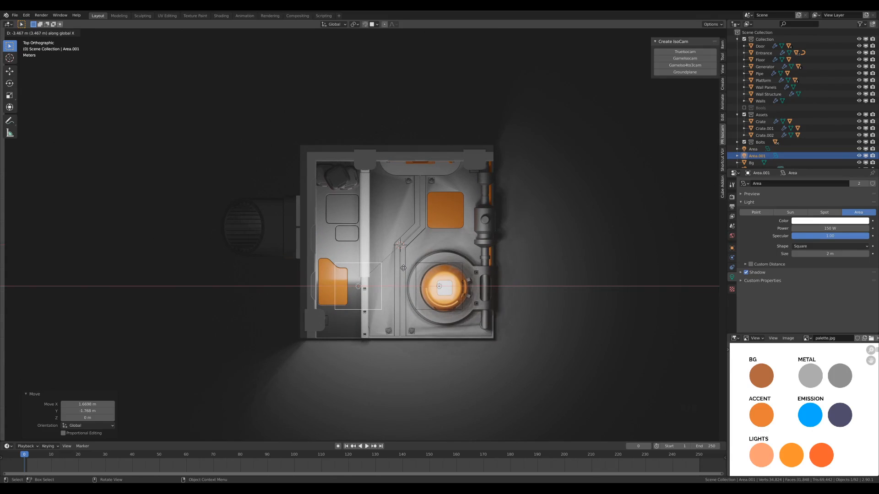
left_click(405, 268)
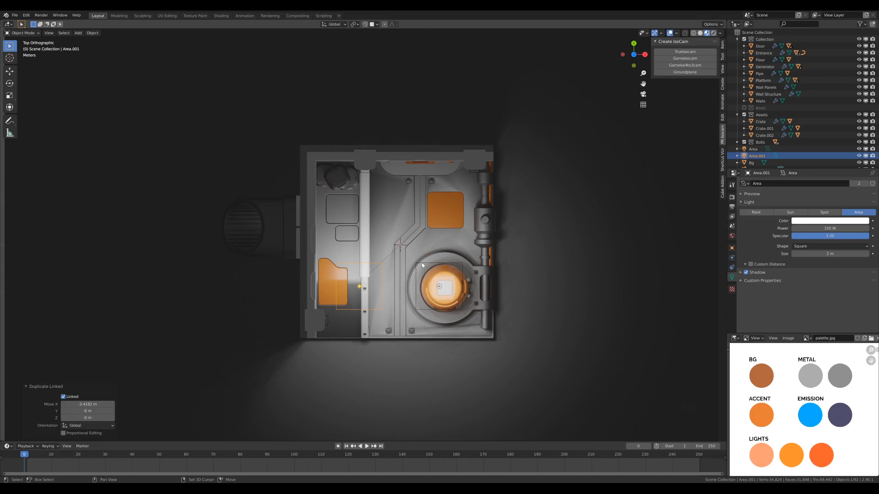
- Select both area lights and make linked duplicates of them offset about 3.15 m along Y
left_click(459, 285, "shift")
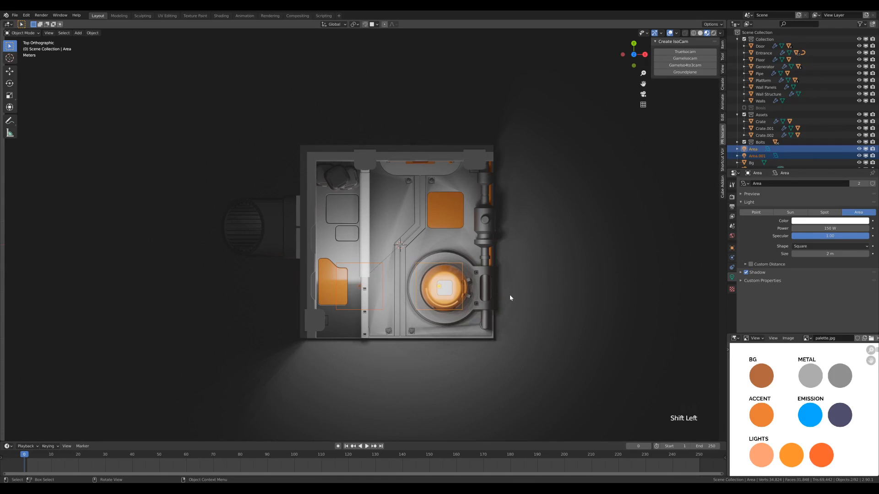
key("alt+d")
key("y")
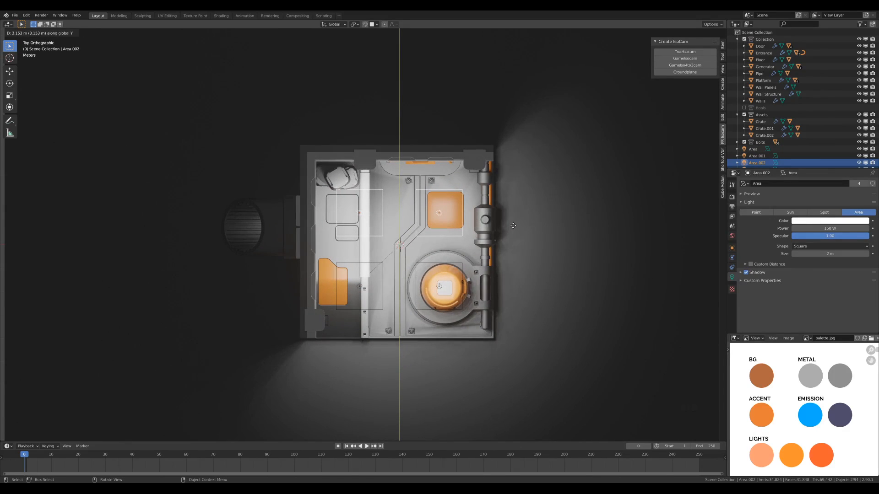
left_click(513, 225)
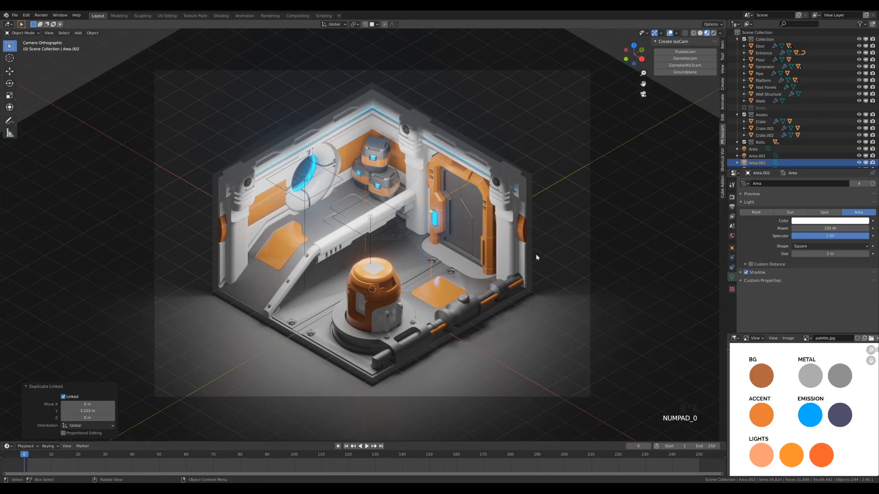
- Examine the room's lighting in the camera view, both close up on the generator and from farther away
scroll(535, 209, "down", 3)
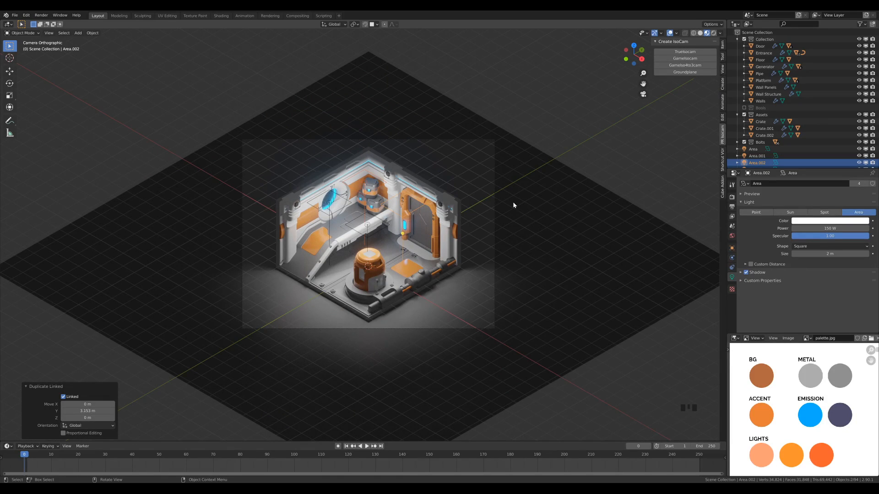
scroll(422, 295, "up", 6)
middle_click_drag(454, 323, 461, 253, "shift")
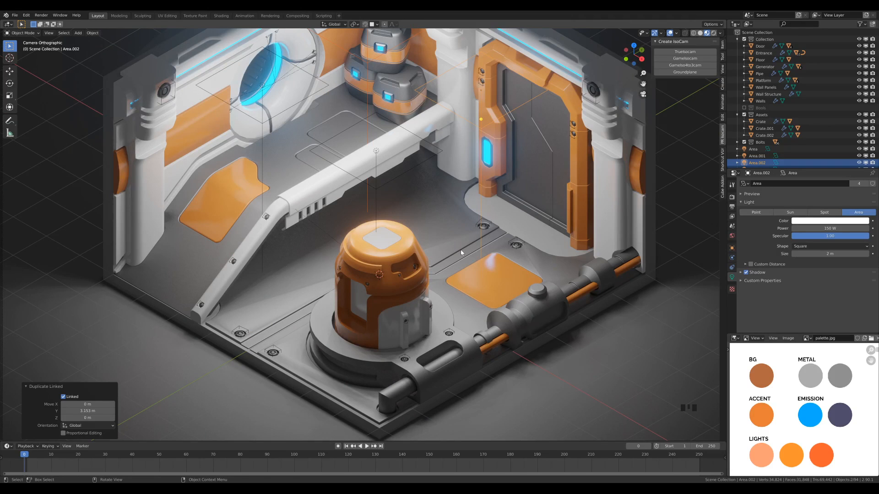
scroll(417, 274, "up", 3)
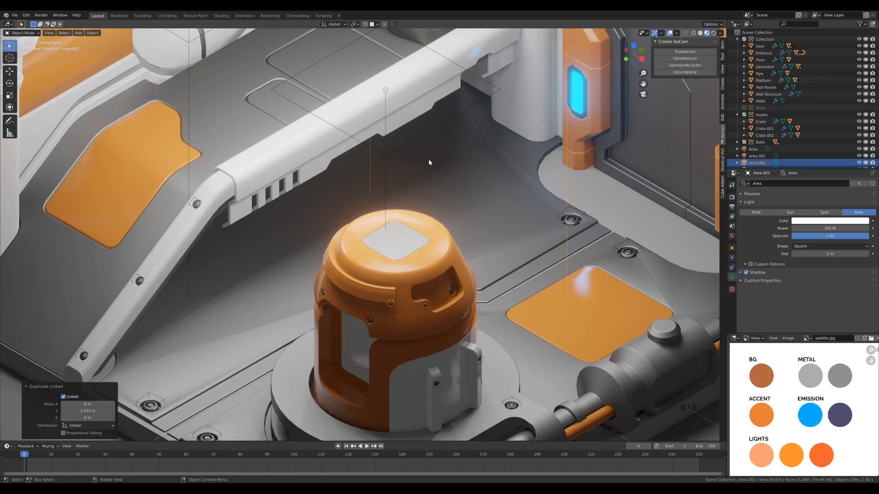
scroll(427, 162, "down", 8)
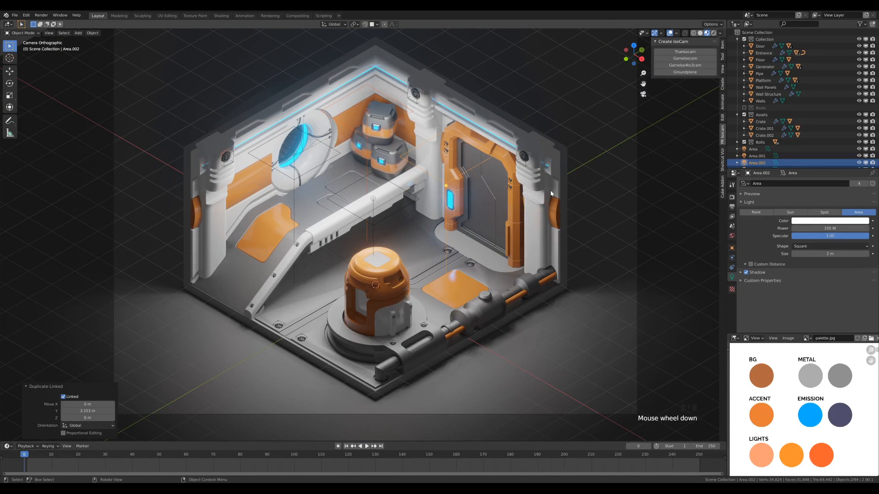
scroll(547, 185, "down", 2)
middle_click_drag(543, 178, 546, 202, "shift")
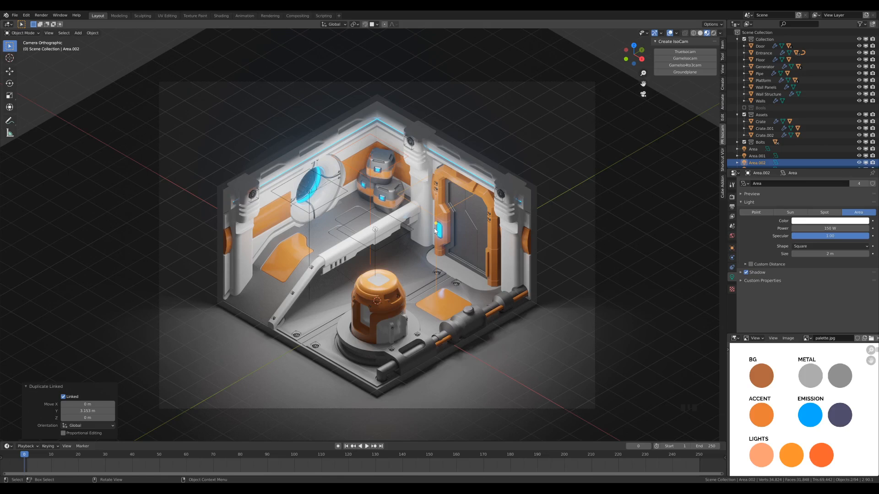
scroll(441, 259, "down", 3)
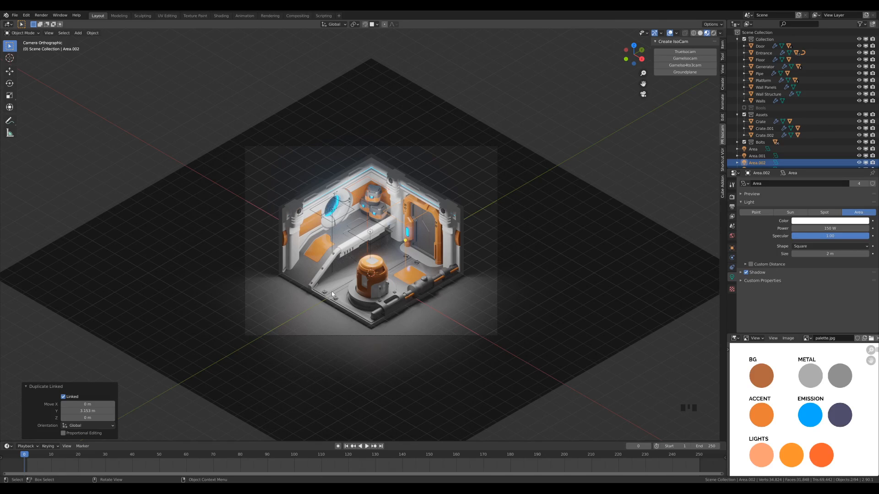
scroll(592, 193, "up", 1)
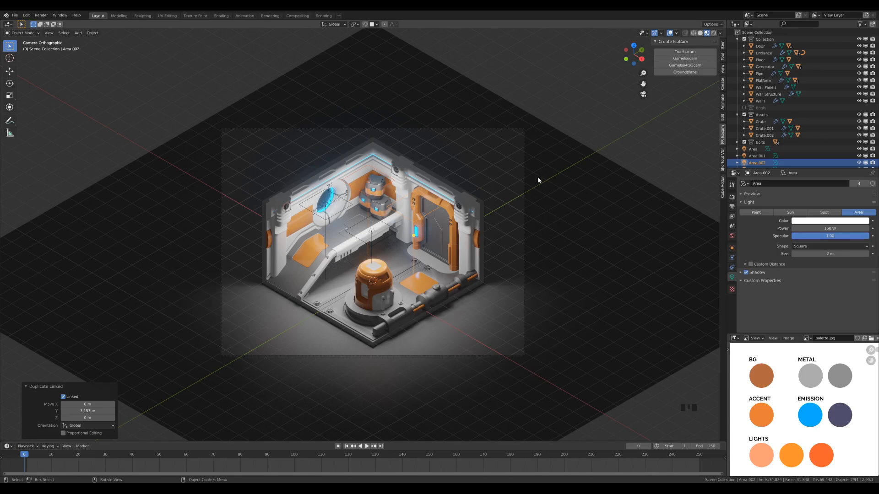
- Add another area light at the origin and raise it about 10.58 m along Z above the room
key("shift+a")
mouse_move(398, 247)
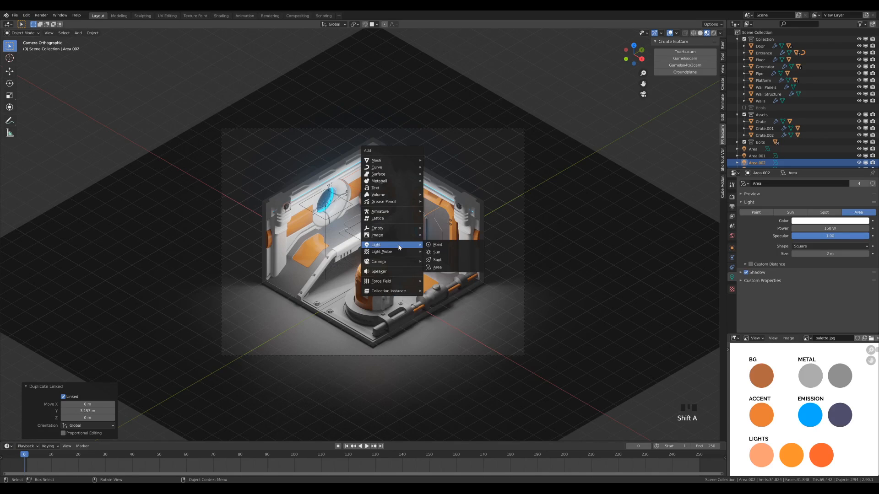
left_click(454, 267)
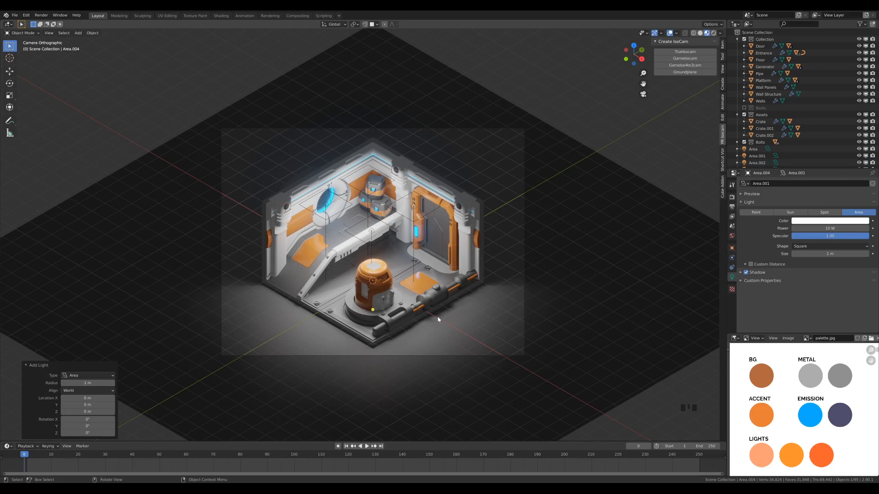
key("g")
key("z")
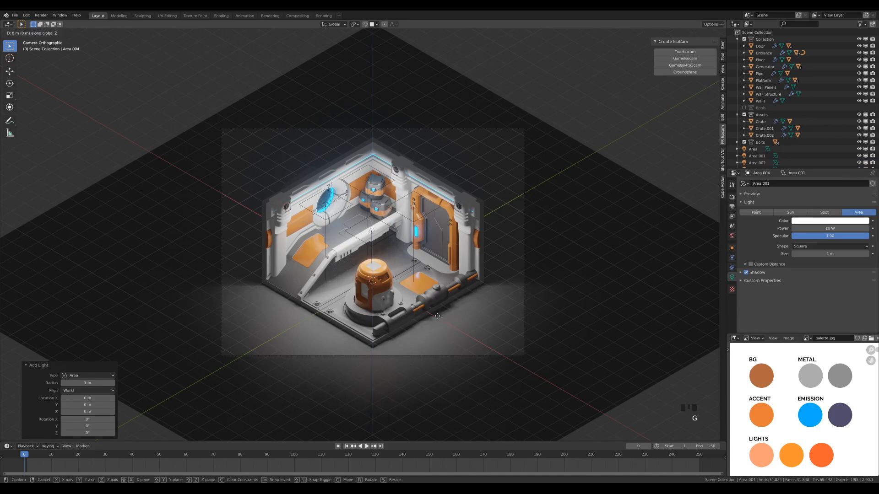
left_click(440, 139)
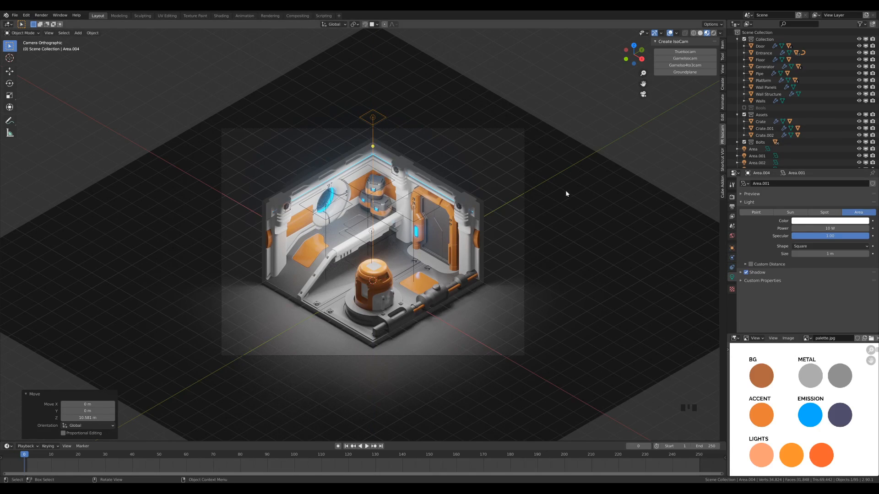
- Set the size of the new overhead area light to 6 m
left_click(828, 253)
type("6")
key("Return")
- Using the 3D cursor as pivot point, rotate the large area light -60° about X and 45° about Z
key("period")
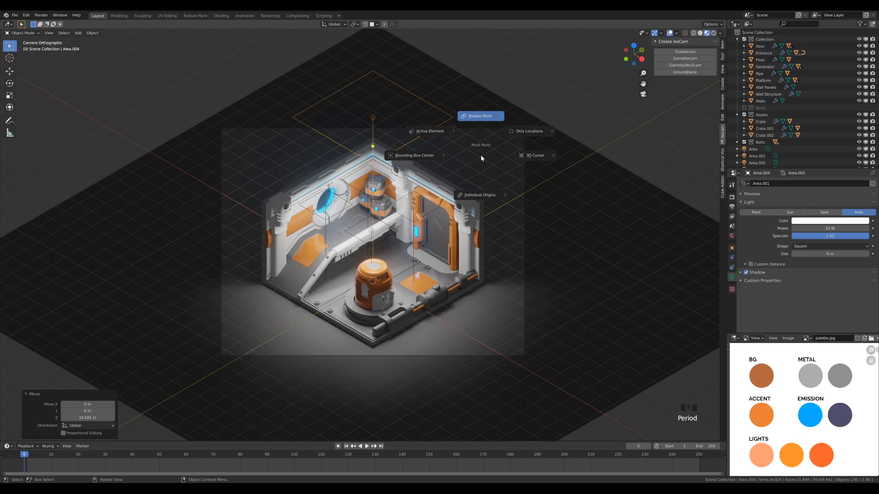
left_click(541, 163)
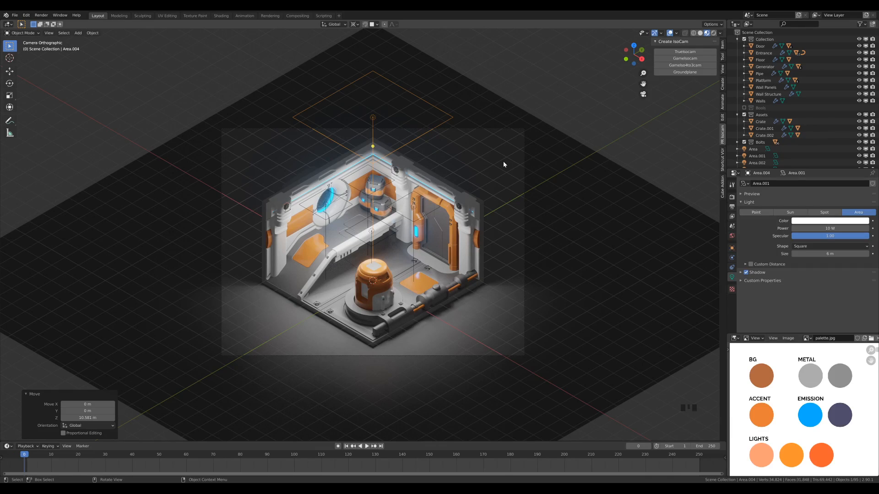
type("rx60")
key("minus")
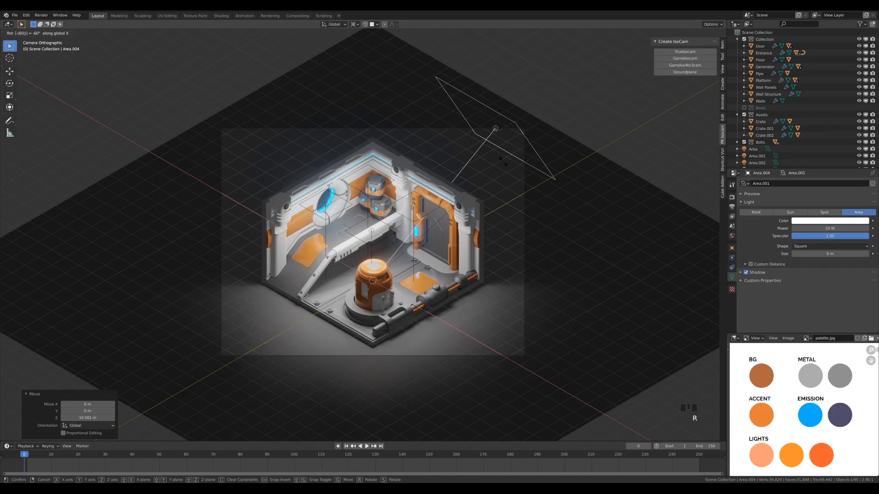
key("Return")
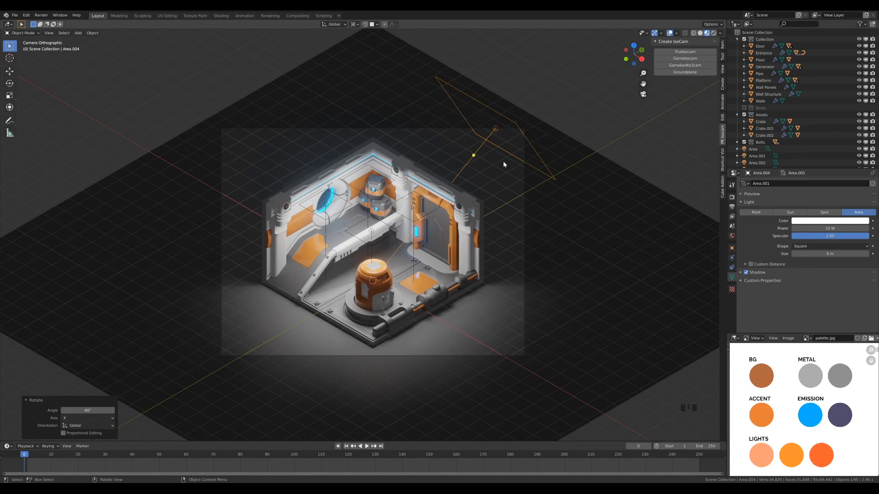
type("rz45")
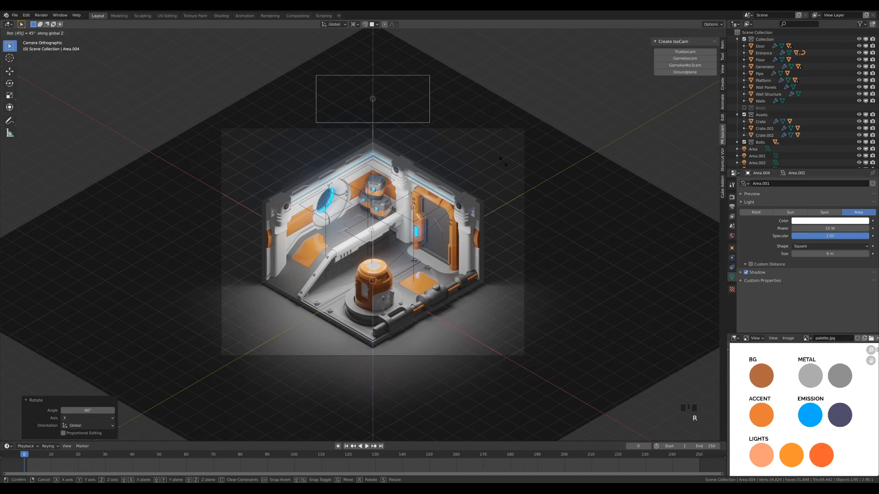
key("Return")
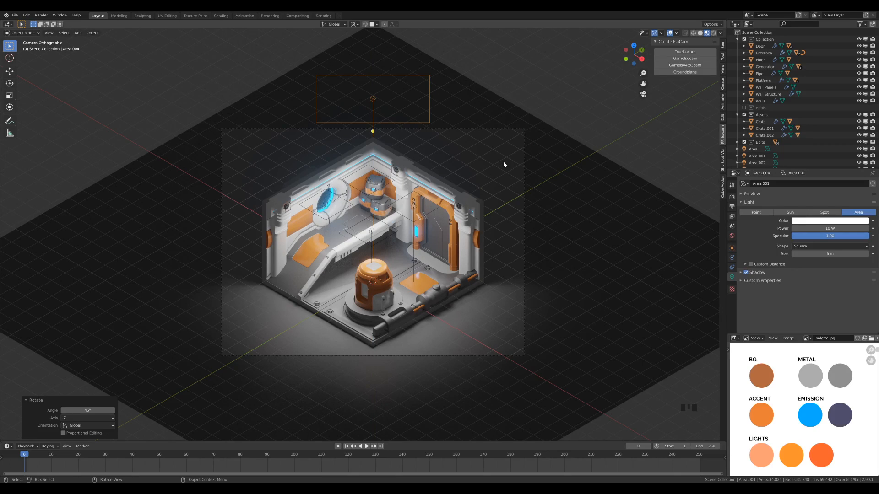
- Set the power of the large overhead area light to 2000 W
left_click(810, 228)
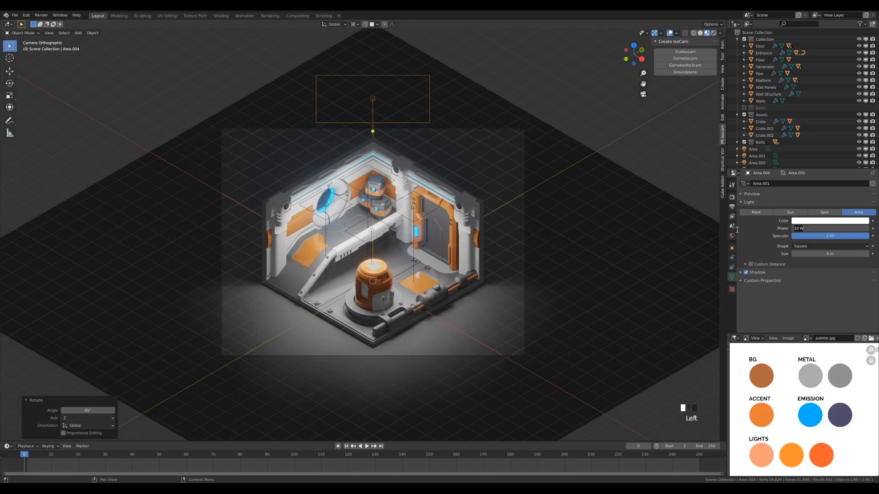
type("2000")
key("Return")
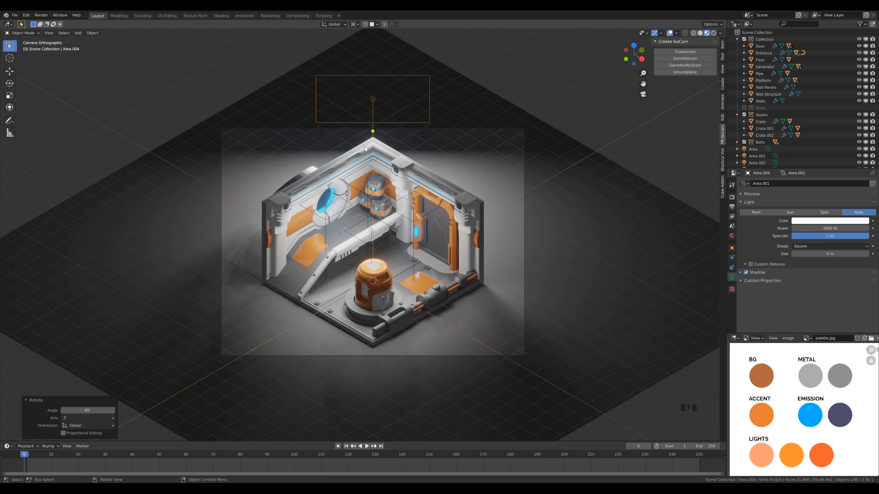
- Move the large area light about 2.7 m away from the room along its local Z axis
key("g")
key("z")
key("z")
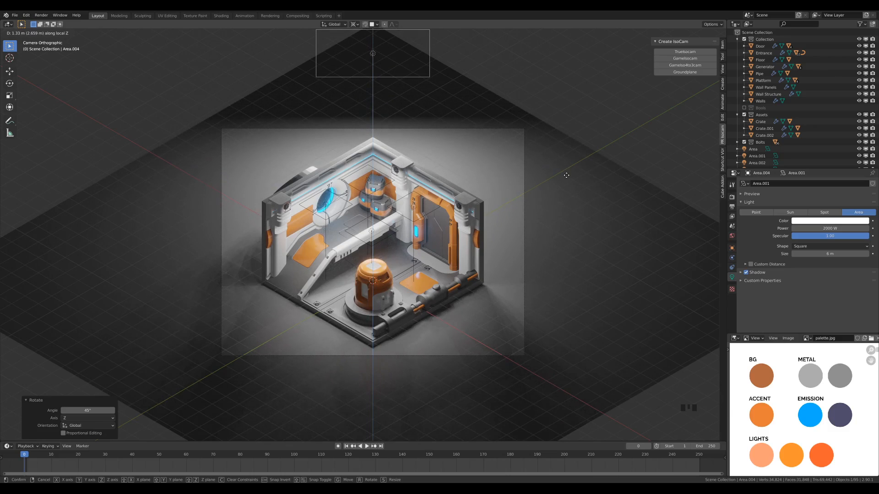
left_click(393, 148)
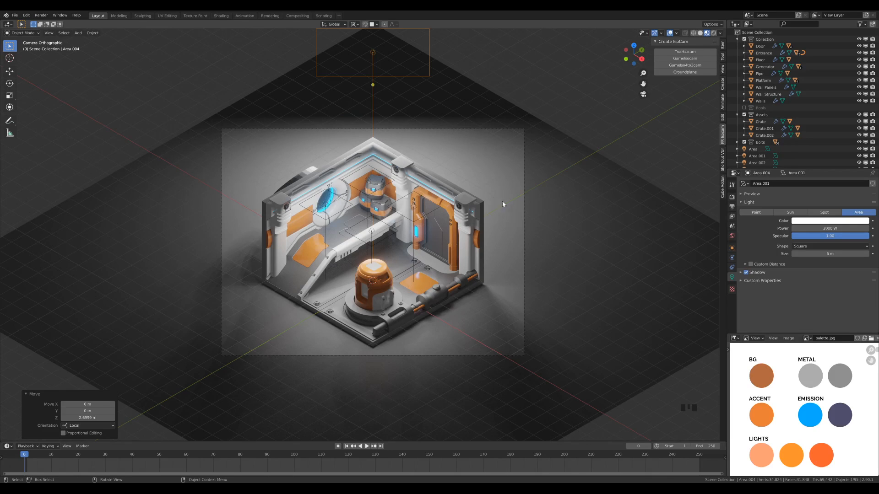
- Rotate the large area light about -6.8° around its local X axis and move it about 1.12 m farther out along local Z
key("r")
key("x")
key("x")
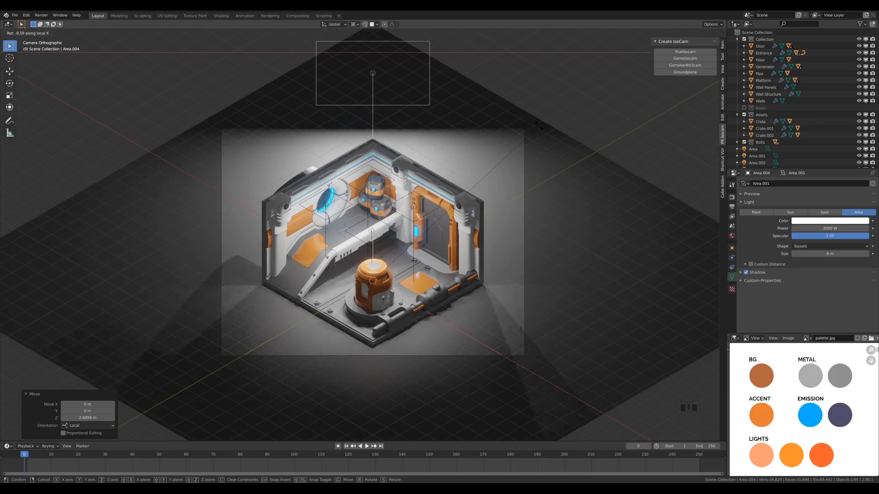
left_click(540, 178)
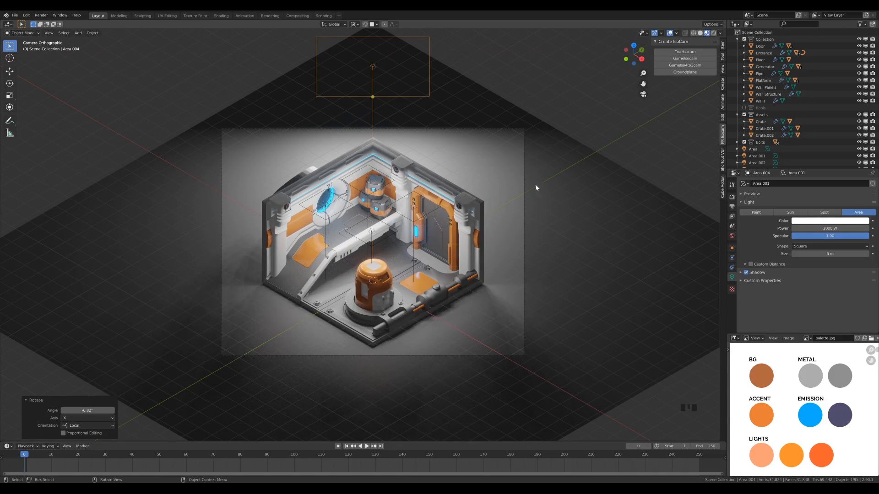
key("g")
key("g")
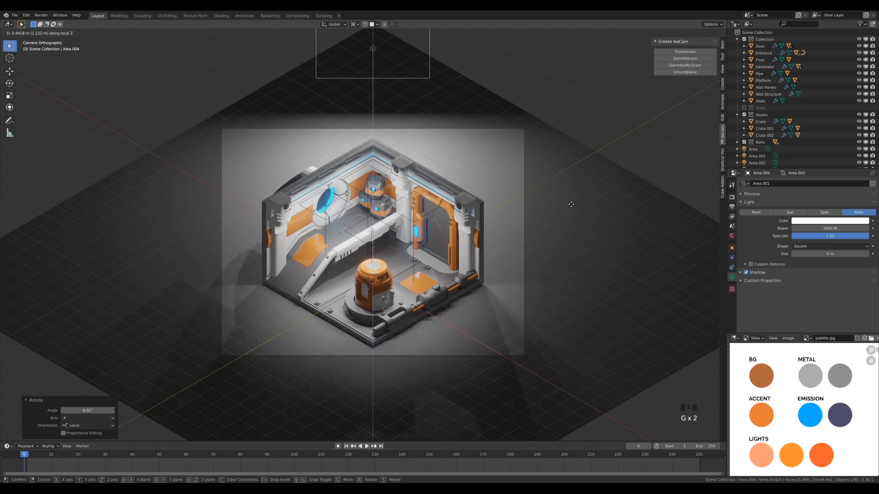
left_click(572, 207)
- Set the large area light's color by sampling the peach swatch under LIGHTS in the palette image
left_click(810, 224)
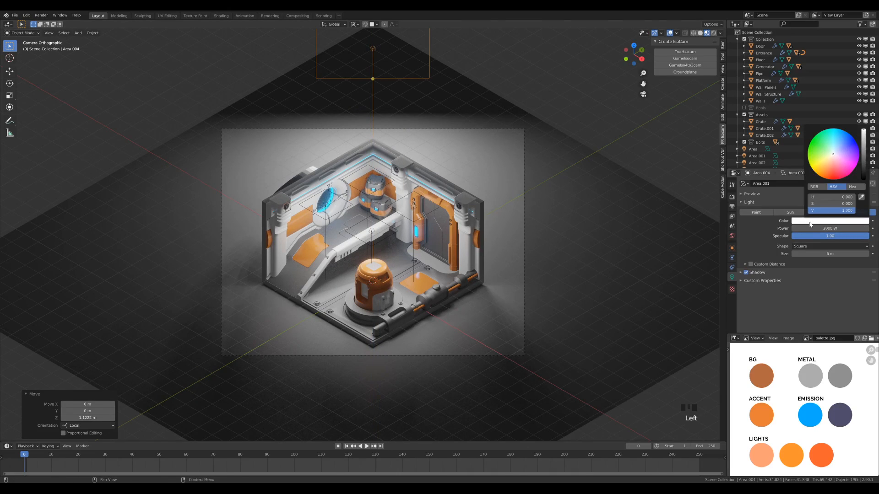
left_click_drag(834, 156, 828, 164)
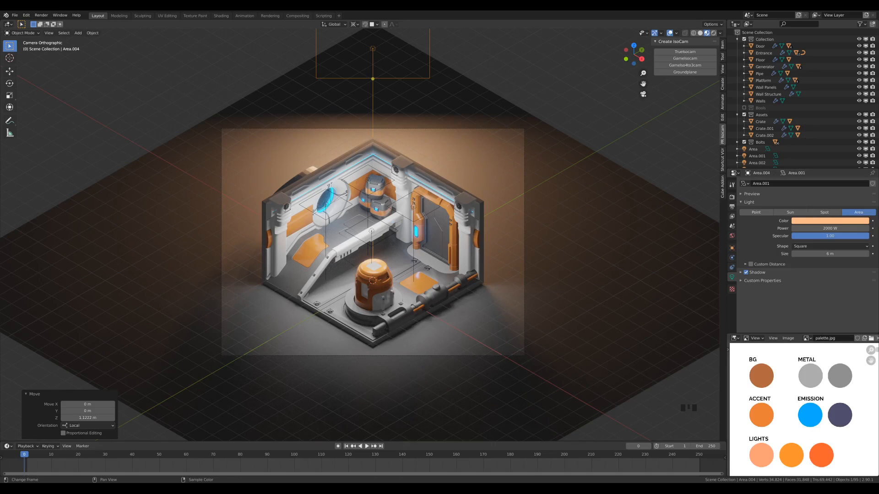
left_click(834, 221)
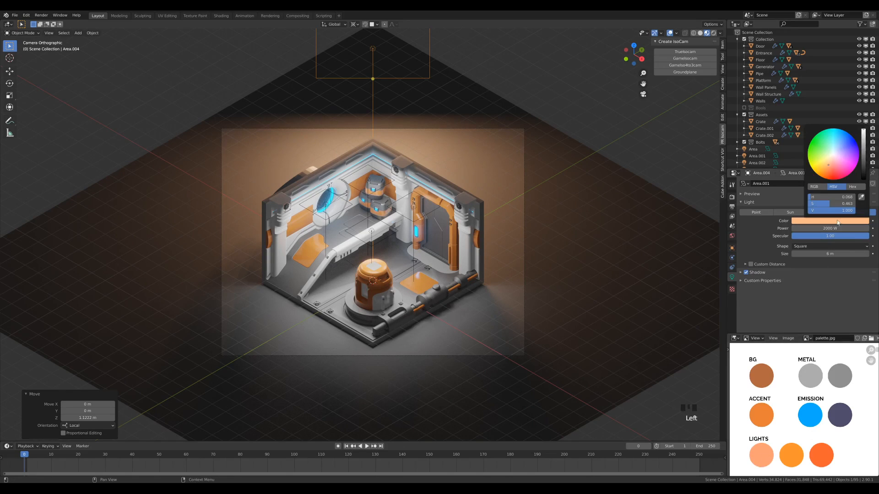
left_click(862, 198)
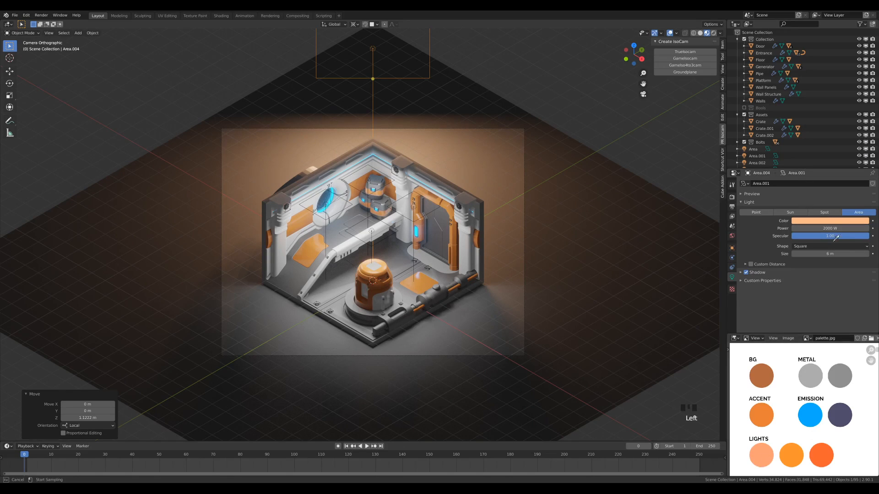
left_click(766, 453)
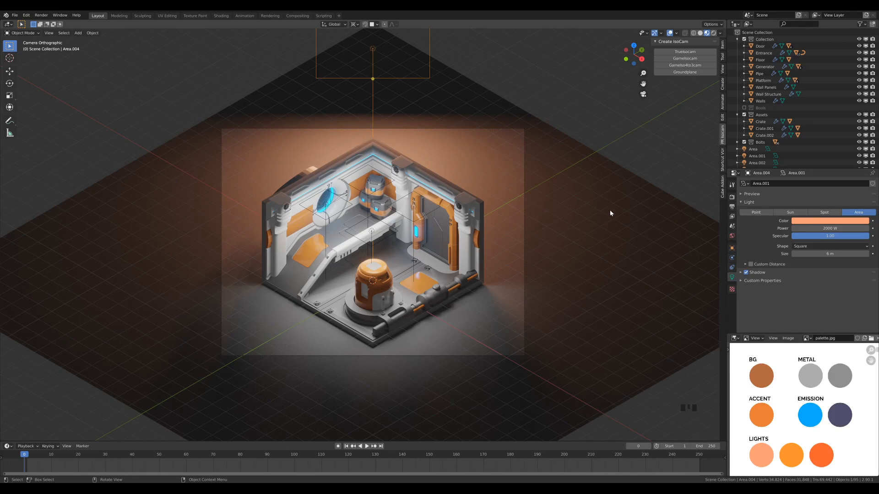
- Set the Base Color of the background plane's Bg material by sampling the brown BG swatch in the palette image
left_click(584, 213)
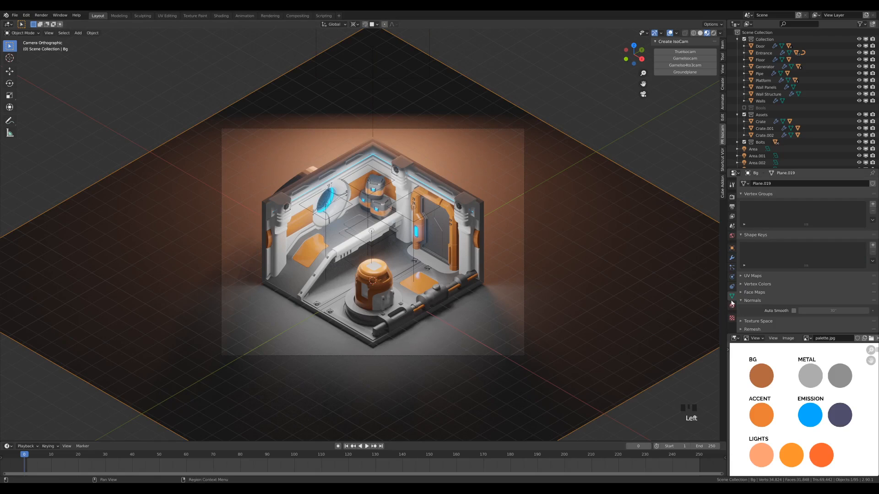
left_click(731, 306)
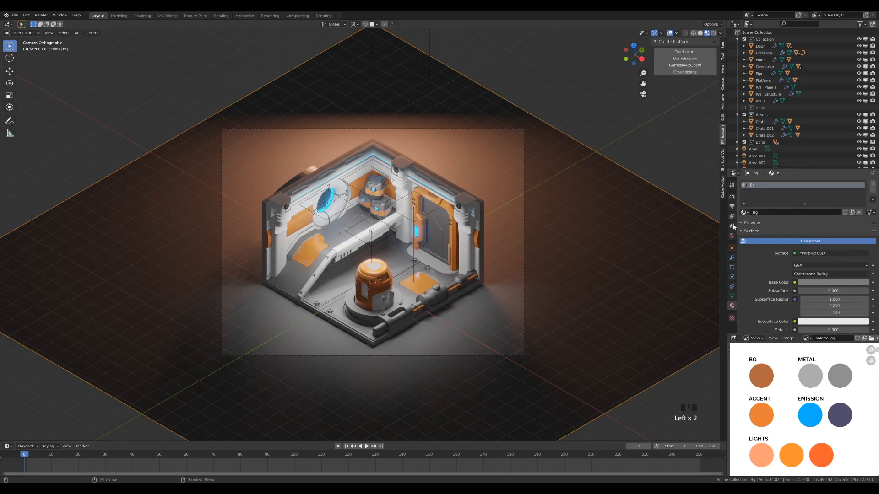
left_click(820, 283)
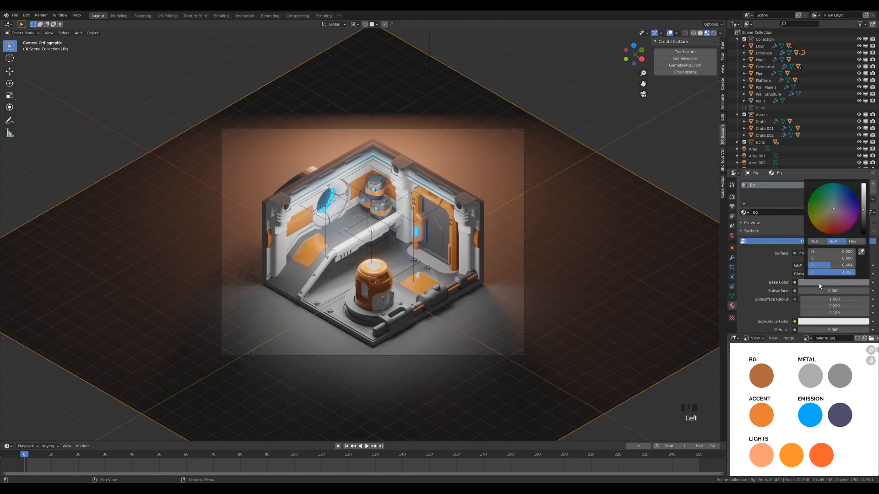
left_click_drag(832, 215, 830, 220)
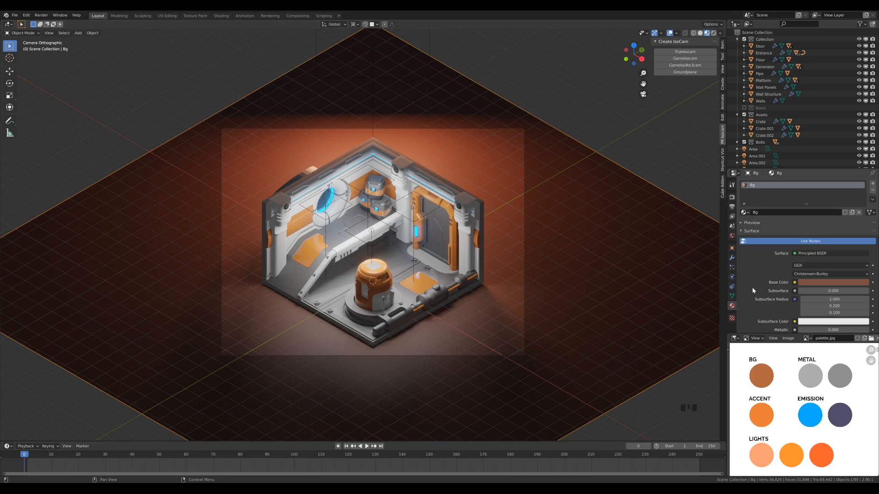
left_click(837, 282)
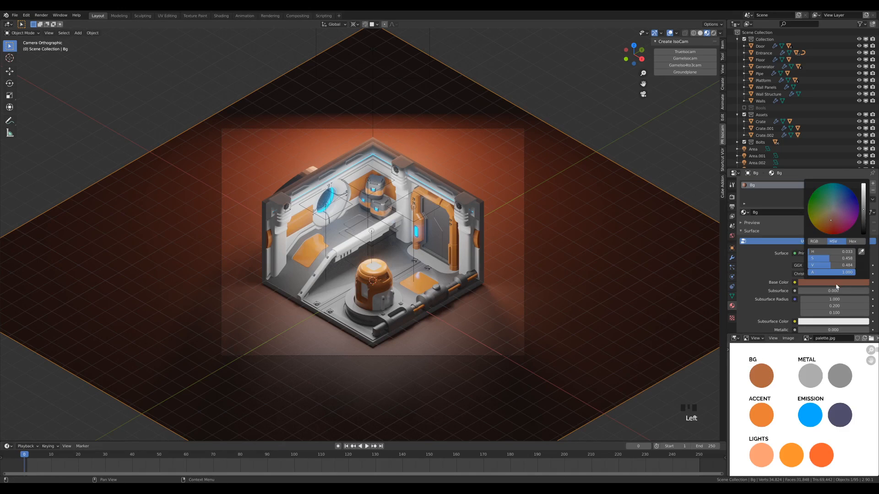
left_click(862, 253)
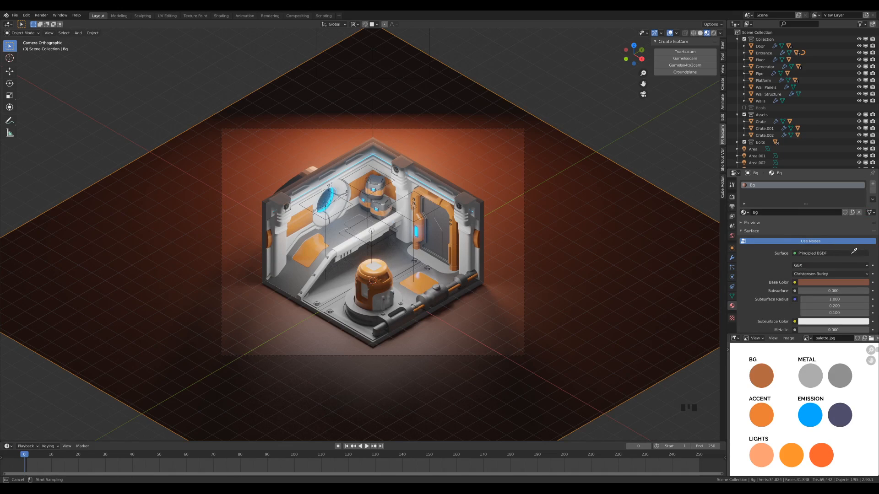
left_click(762, 378)
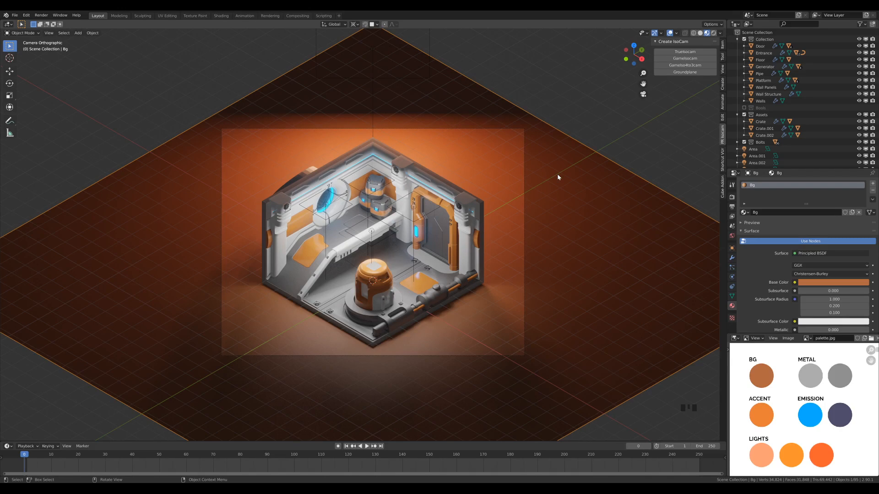
- Duplicate the large peach area light in place and rotate the copy 90° about the global Z axis
left_click(372, 49)
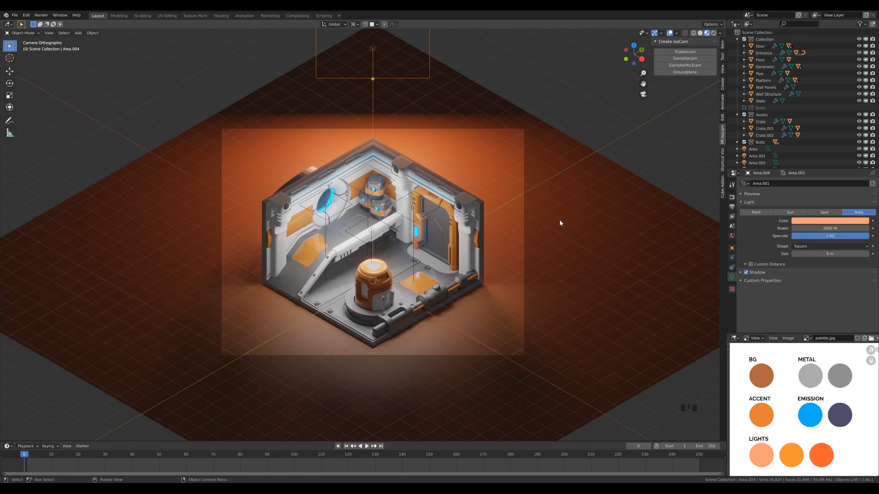
key("shift+d")
right_click(520, 202)
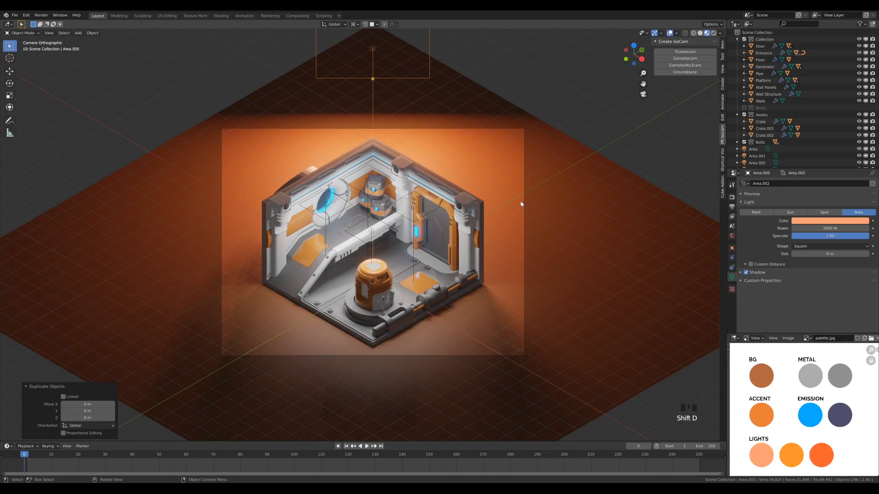
type("rz")
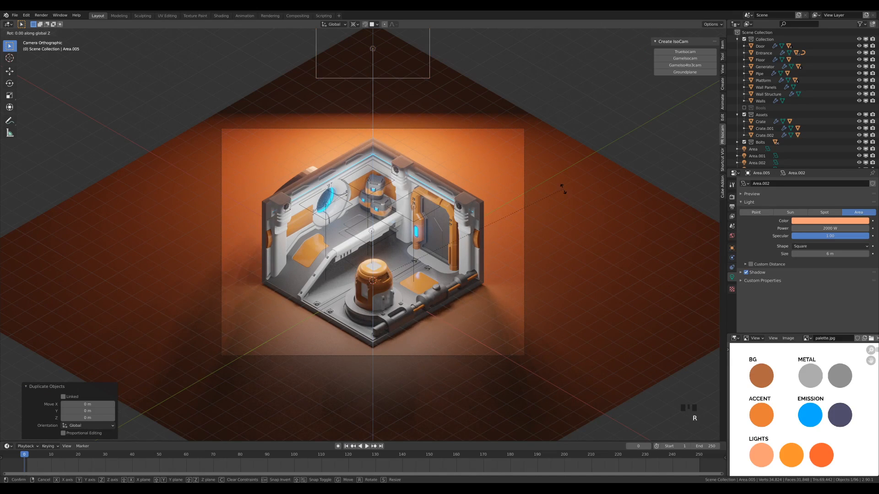
type("90")
key("Return")
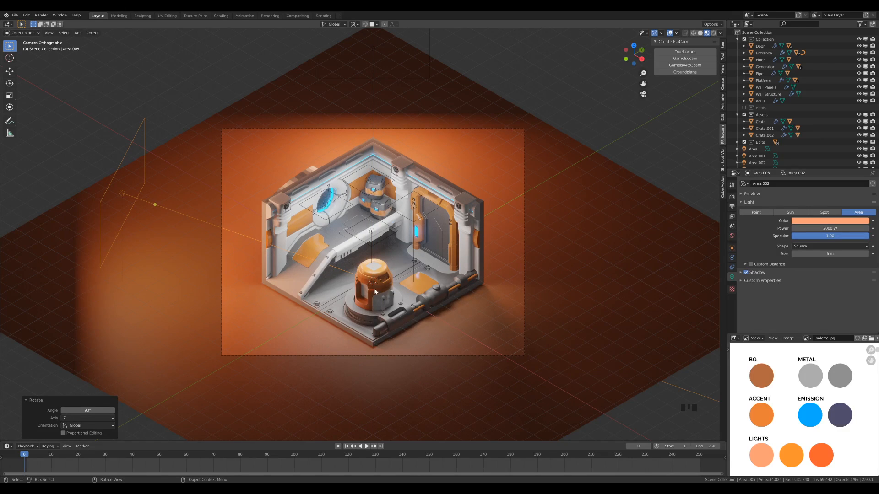
- Set the duplicated light's color by sampling the yellow-orange middle swatch under LIGHTS in the palette image
scroll(356, 291, "up", 2)
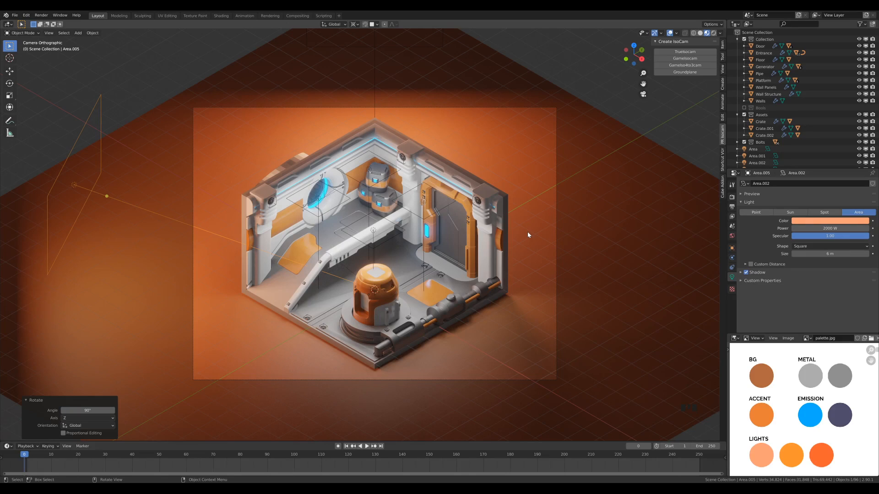
left_click(819, 222)
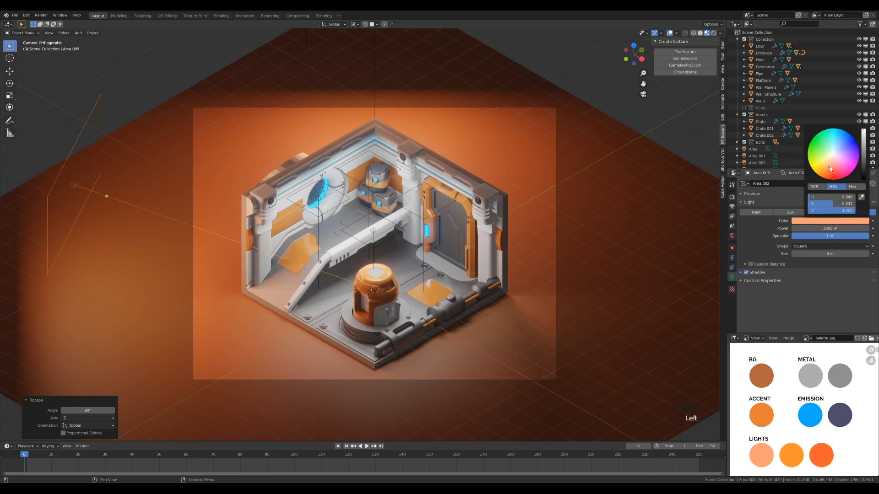
left_click_drag(828, 170, 825, 170)
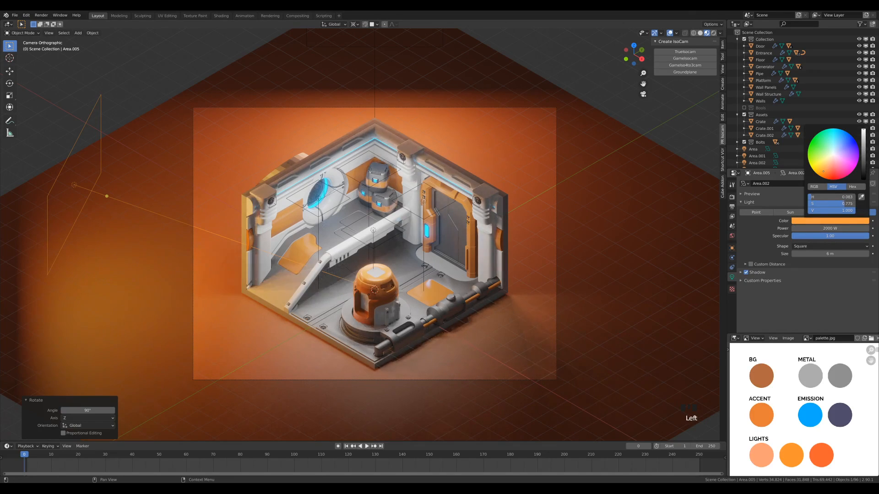
left_click_drag(825, 170, 827, 171)
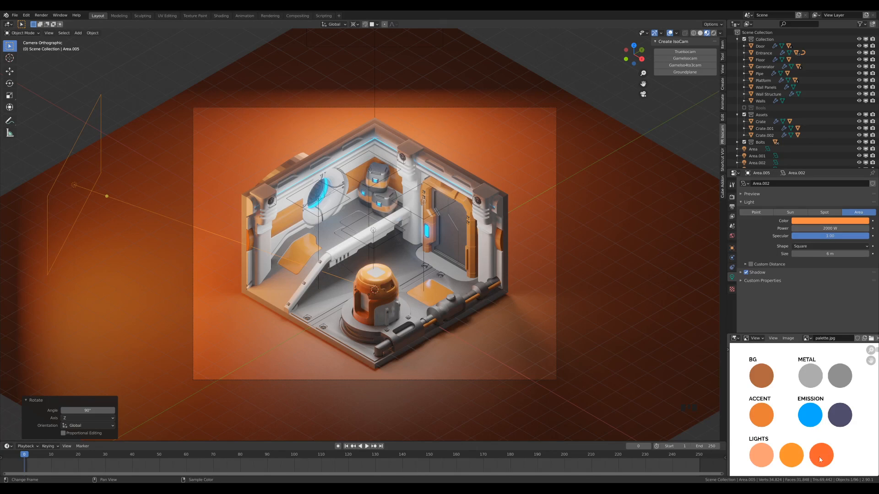
left_click(830, 220)
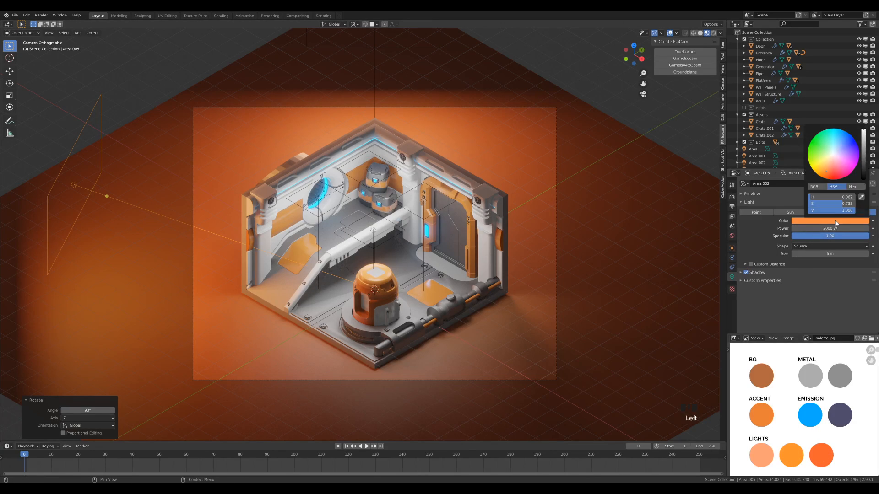
left_click(861, 198)
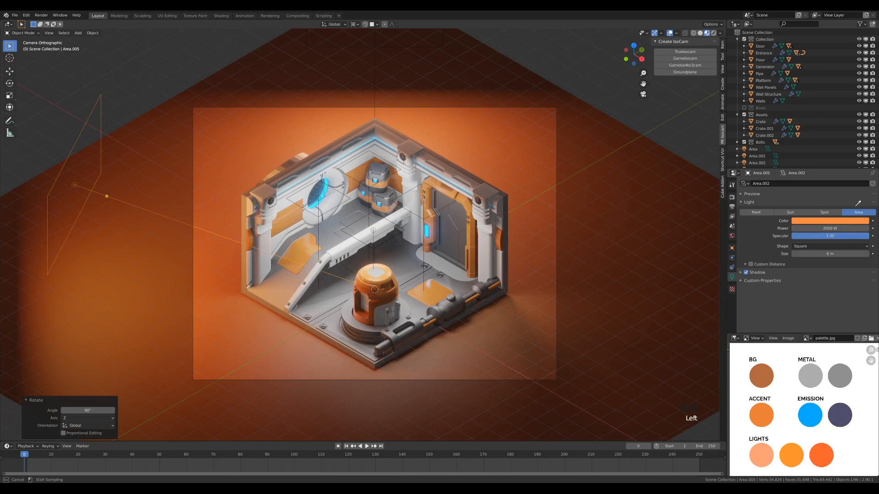
left_click(792, 457)
- Duplicate the yellow-orange area light in place and rotate the copy 180° about Z to the room's opposite side
scroll(260, 277, "down", 3)
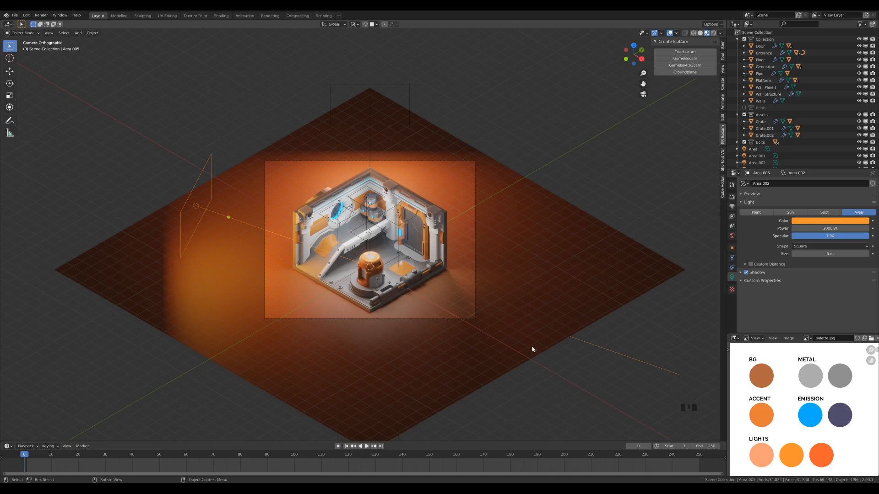
scroll(531, 347, "up", 2)
key("ctrl+z")
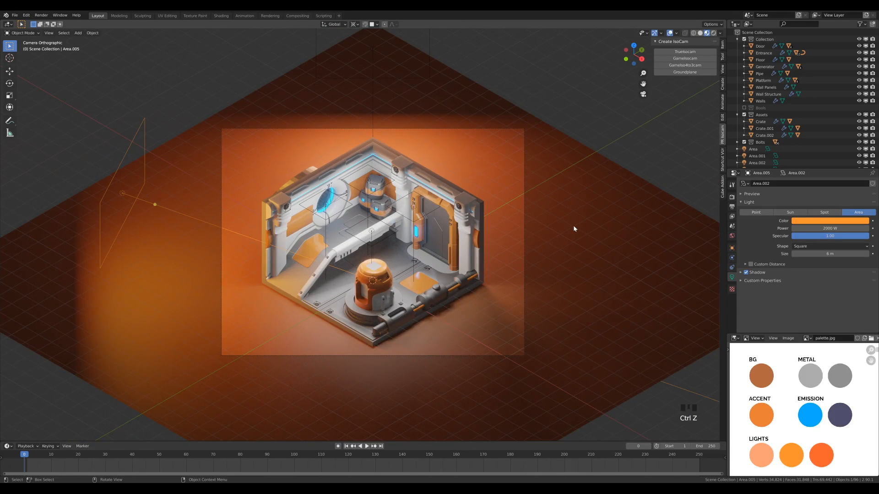
key("shift+d")
right_click(573, 225)
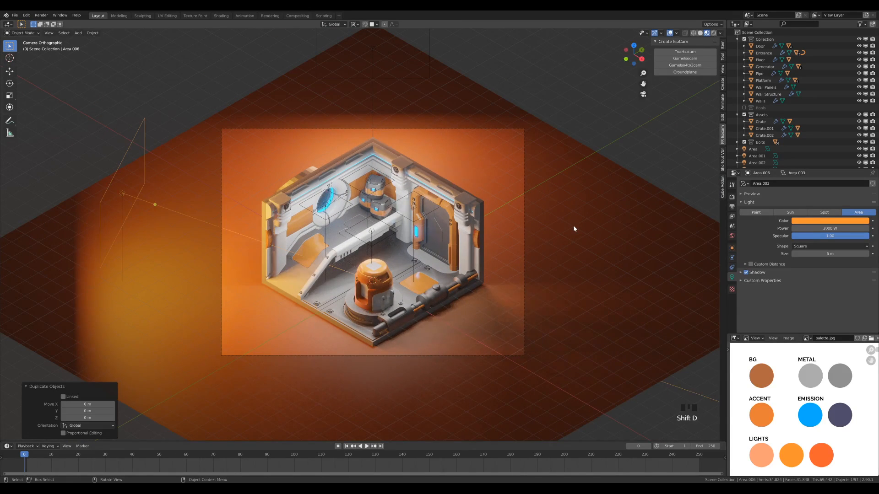
type("rz180")
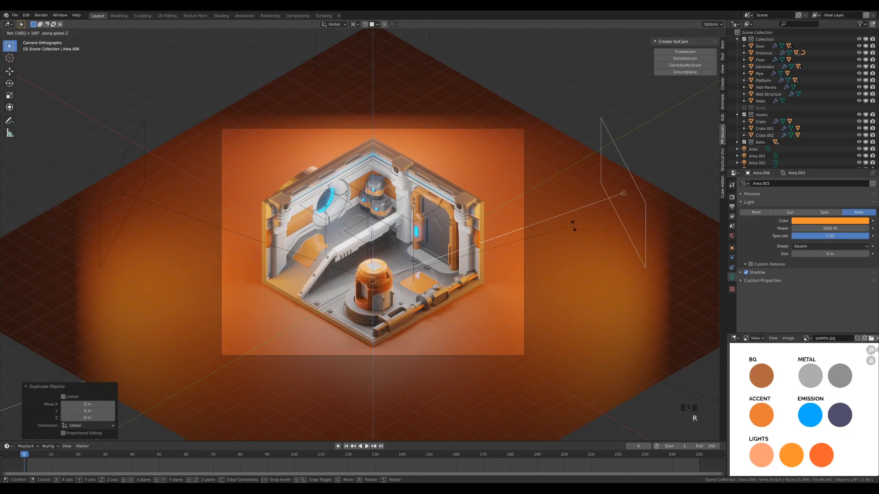
left_click(574, 227)
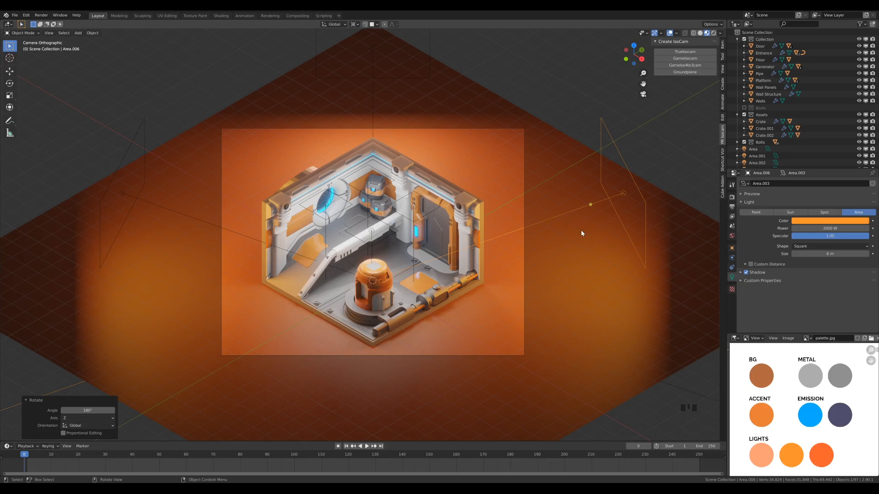
- Set the new opposite light's color by sampling the red-orange swatch under LIGHTS in the palette image
left_click(837, 222)
left_click(861, 197)
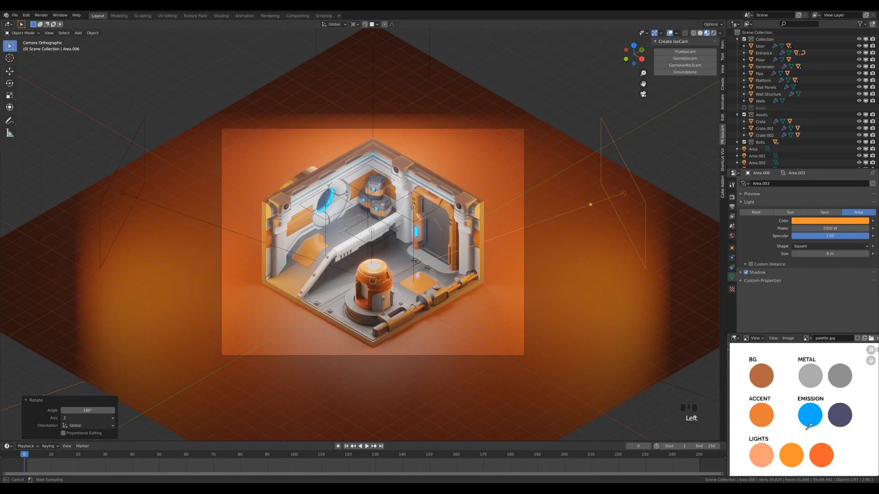
left_click(824, 460)
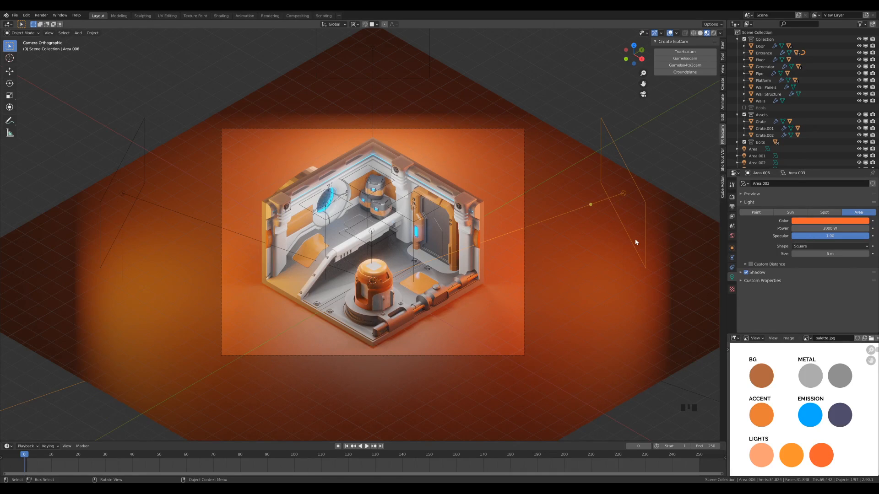
- Tilt the red-orange area light -12.5° about its local X axis, then tilt it back by about 6°
key("r")
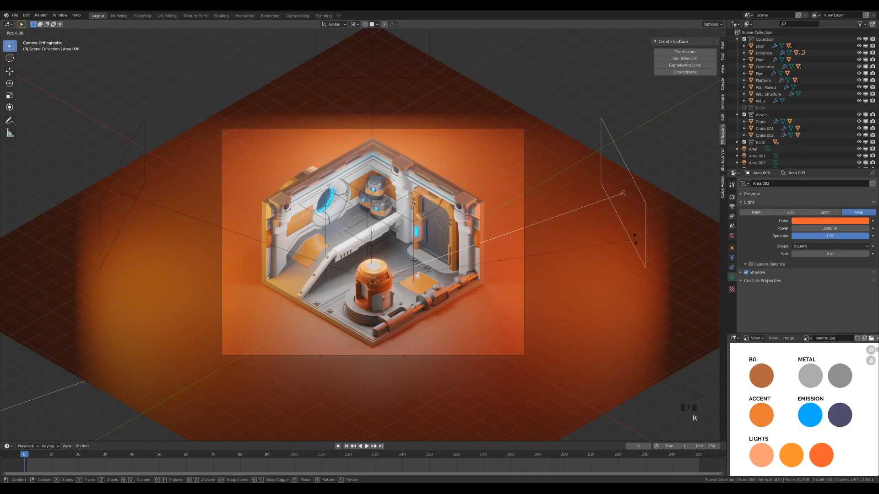
key("x")
key("x")
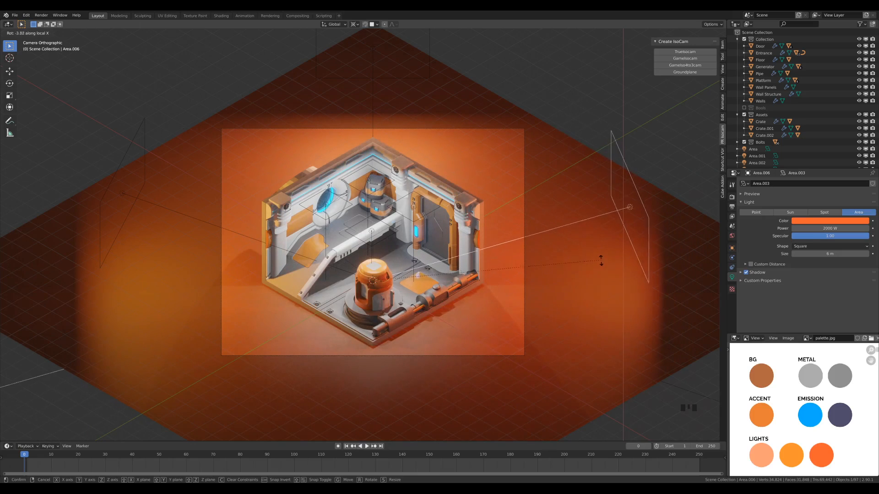
left_click(604, 292)
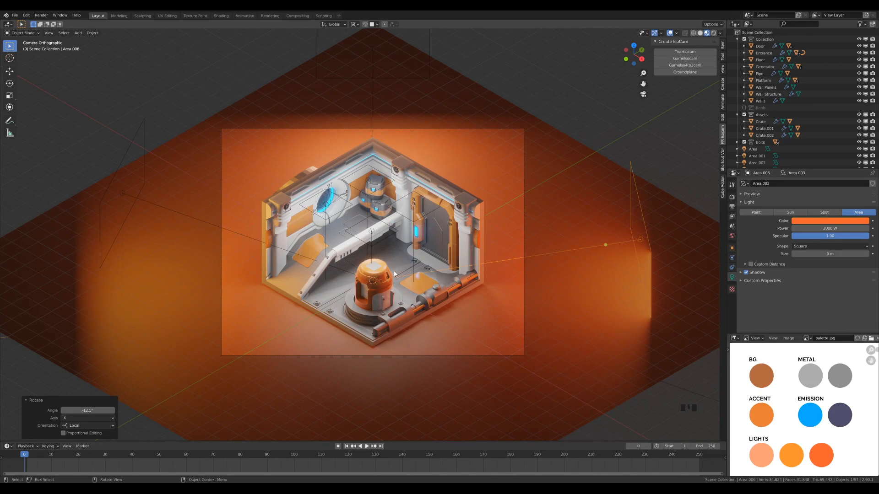
key("r")
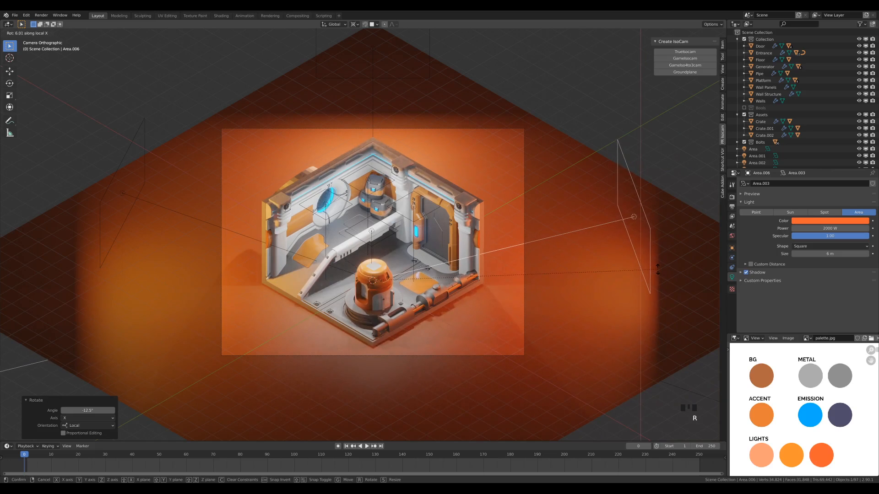
left_click(264, 236)
- Rotate the opposite yellow-orange area light -10.1° about its local X axis and 0.547° about global Z
left_click(139, 199)
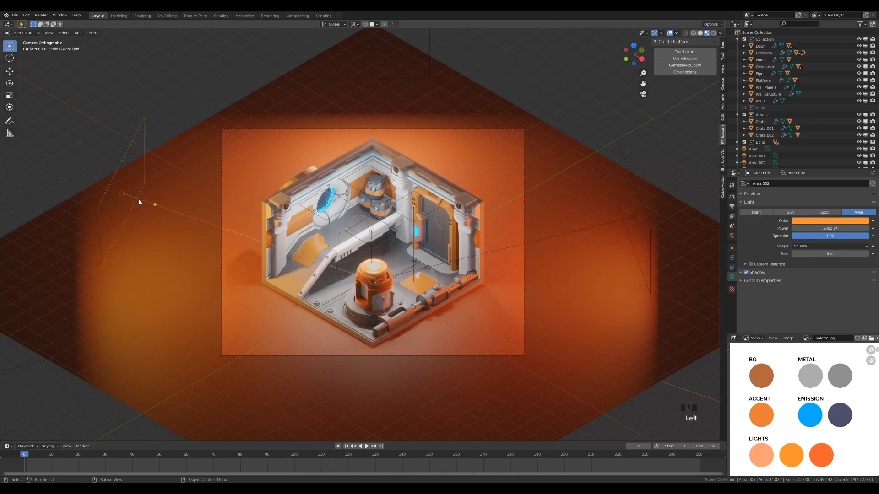
key("r")
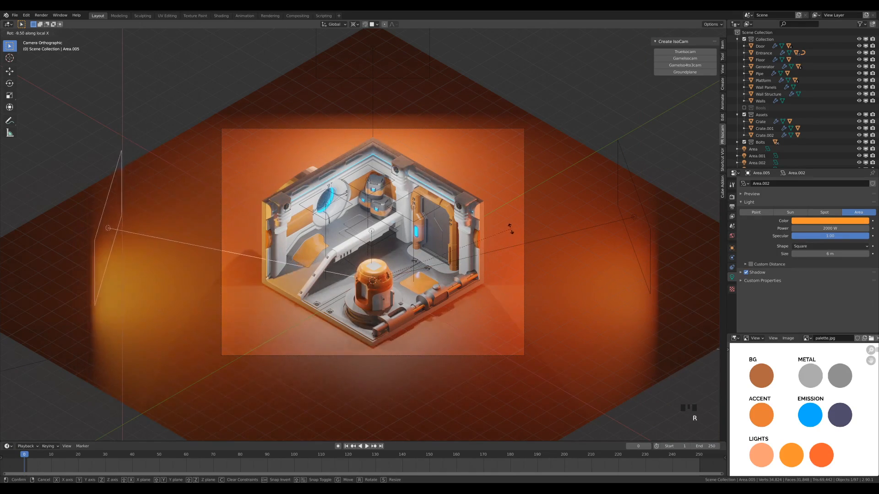
left_click(518, 242)
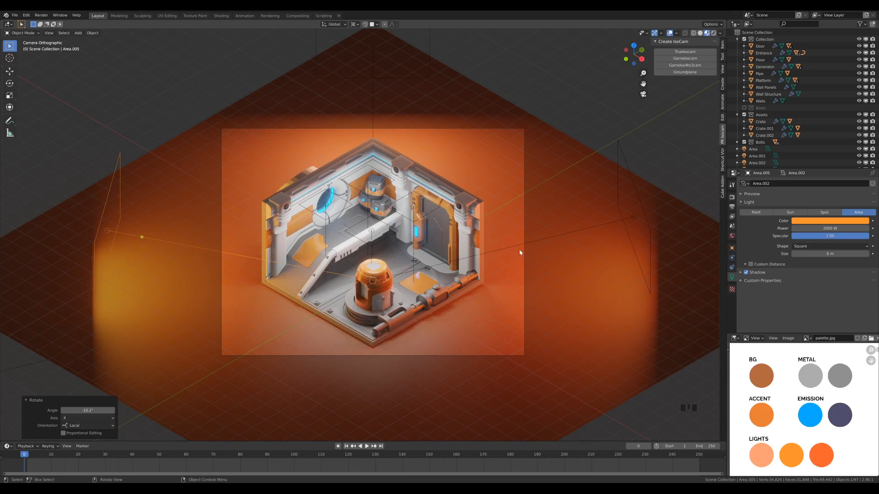
key("r")
key("z")
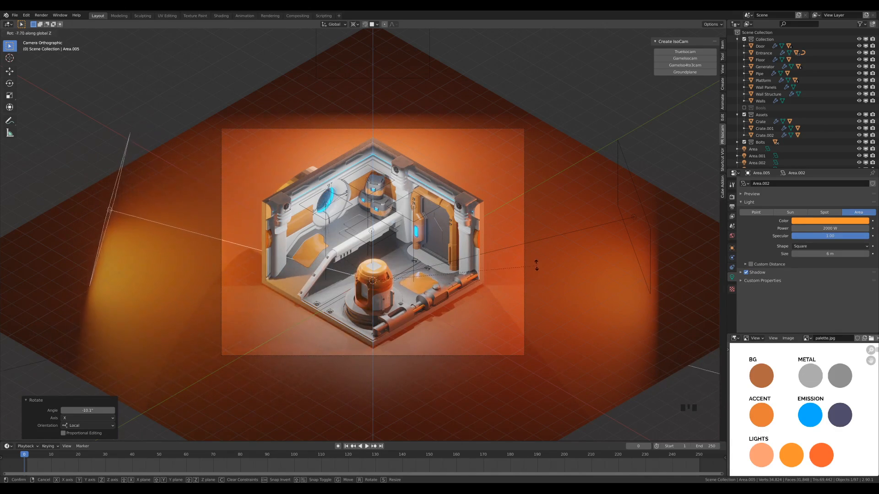
left_click(499, 255)
- Swing the yellow-orange area light around the room by -4.18° about the global Z axis
scroll(395, 310, "up", 2)
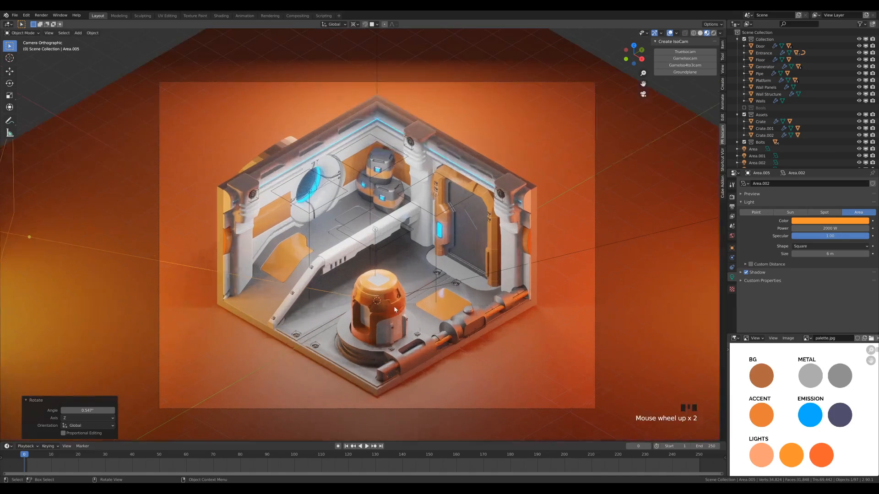
scroll(395, 310, "up", 1)
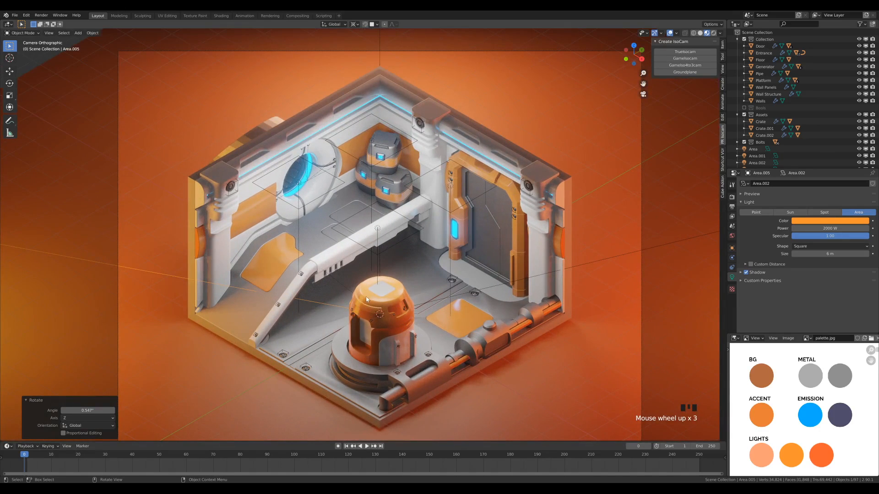
scroll(379, 305, "down", 4)
scroll(383, 297, "up", 2)
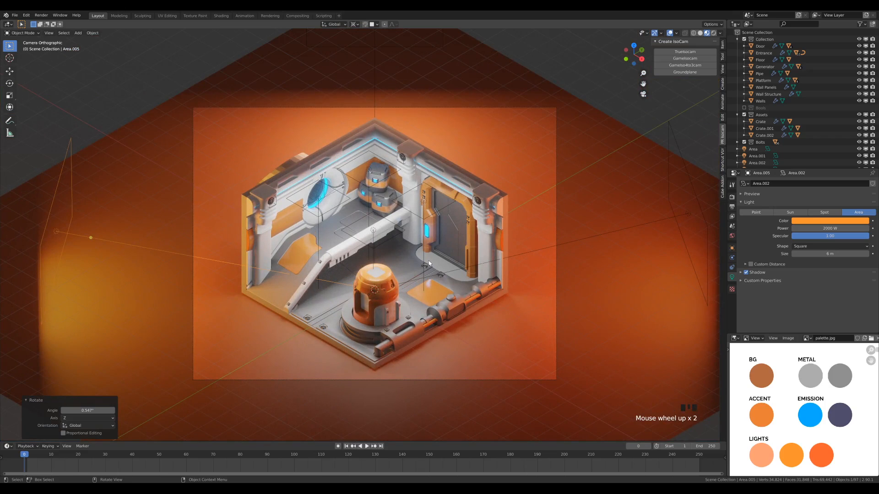
key("r")
key("z")
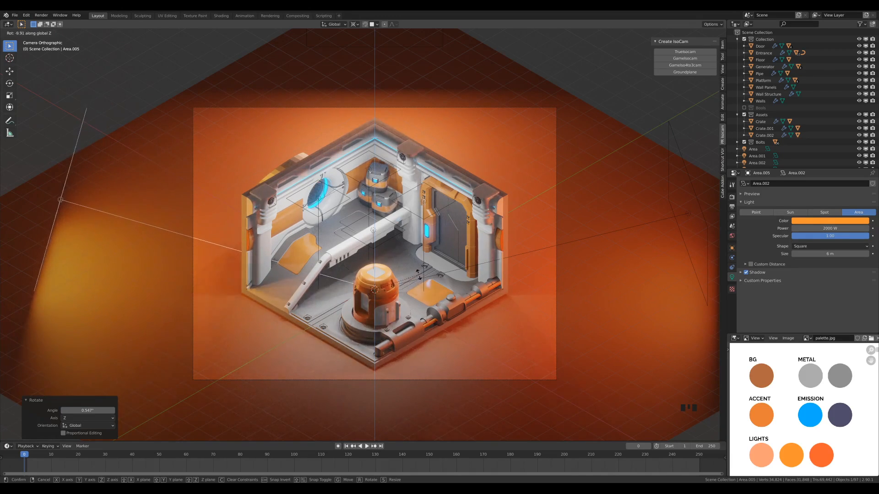
left_click(421, 268)
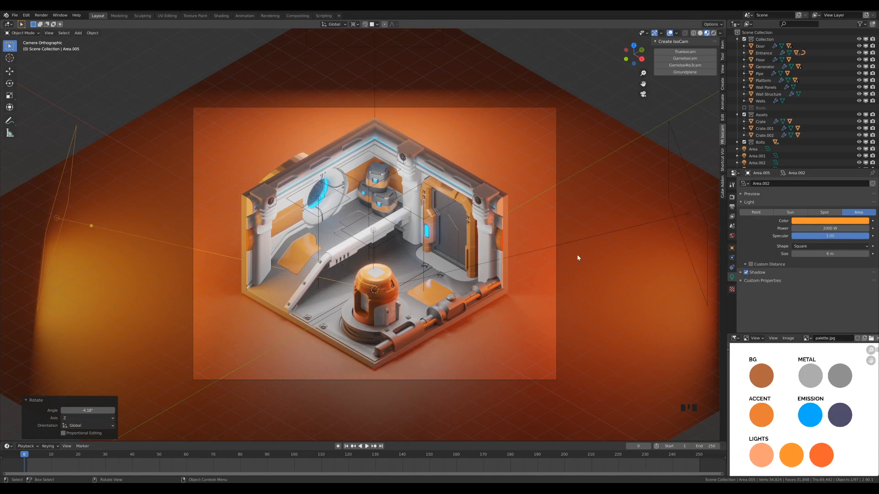
- Rotate the red-orange area light -1.35° about the global Z axis
key("shift+d")
key("r")
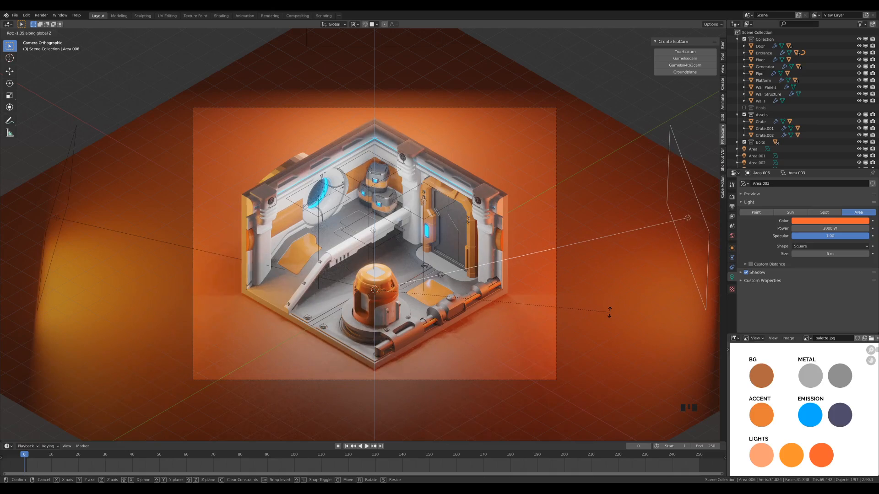
left_click(610, 313)
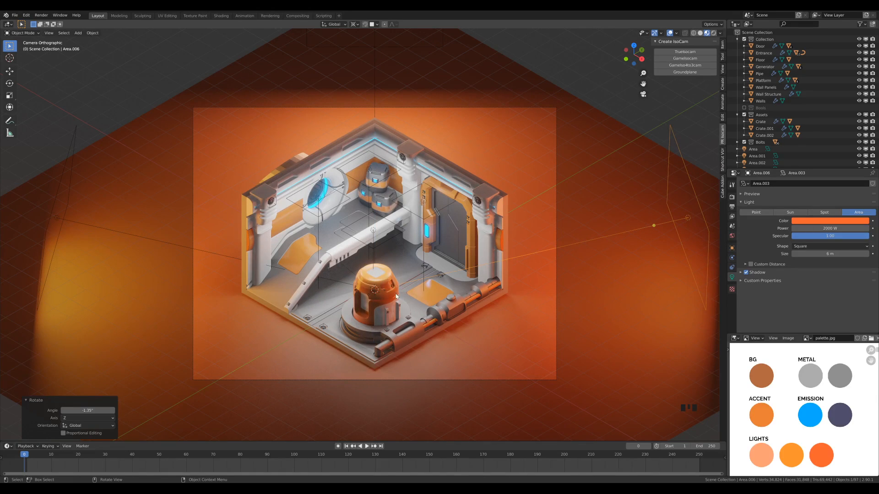
scroll(408, 308, "down", 2)
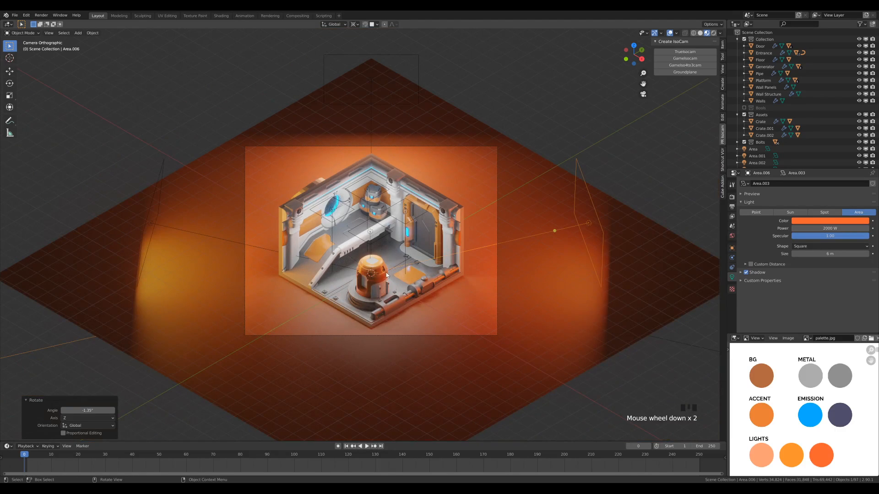
scroll(419, 315, "up", 2)
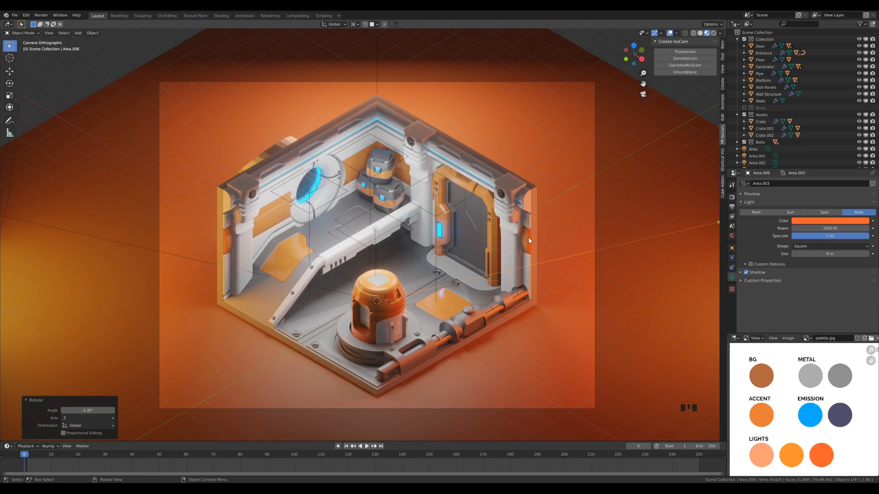
scroll(527, 240, "down", 2)
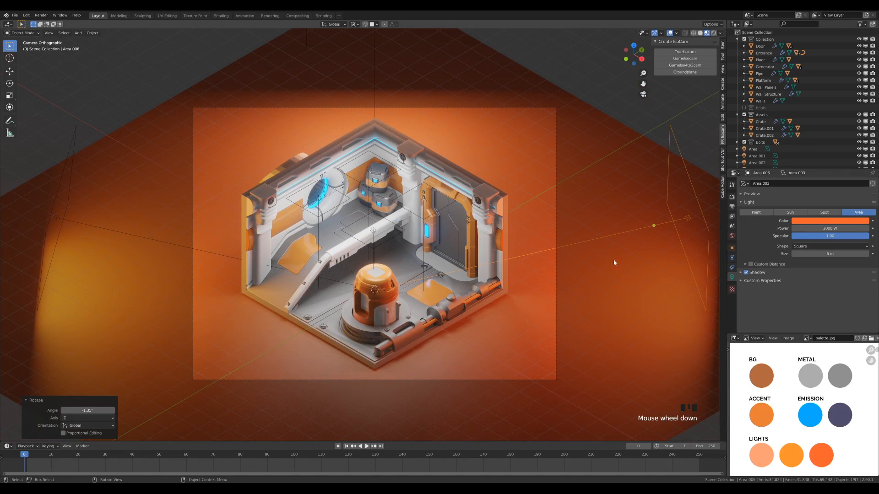
- Set the world background color by sampling the dark purple swatch under EMISSION in the palette image
left_click(732, 236)
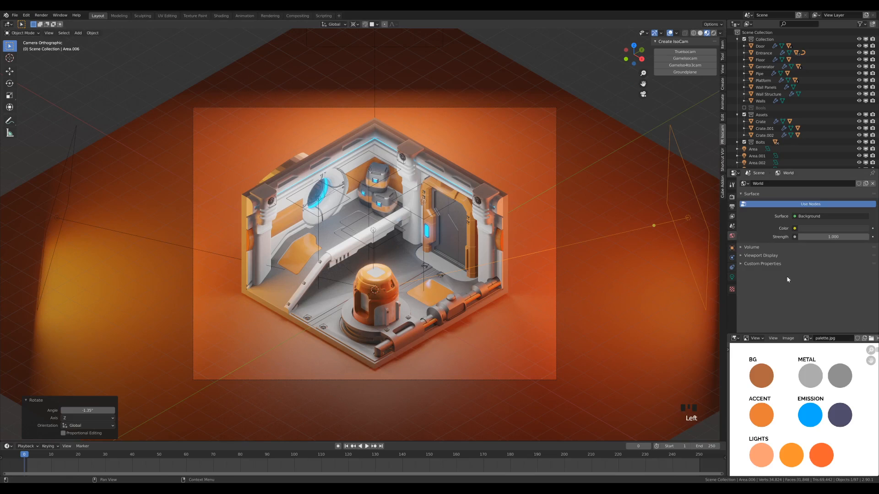
left_click(813, 228)
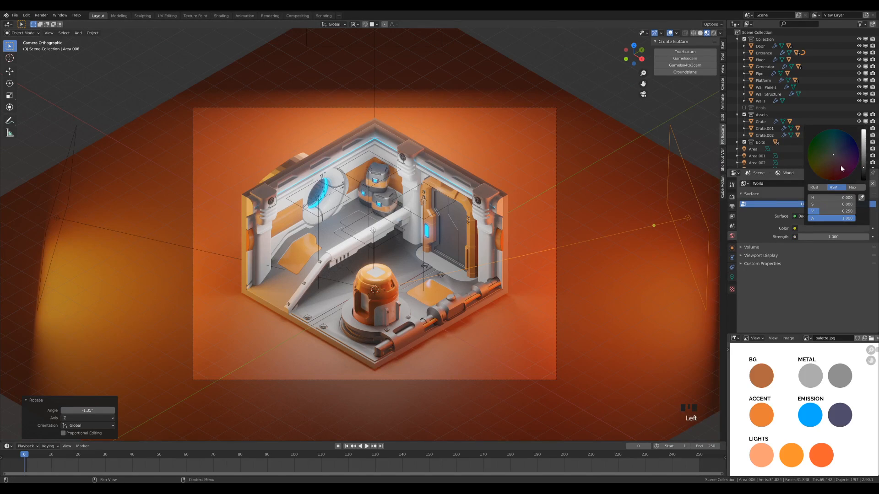
mouse_move(840, 157)
left_mouse_down()
mouse_move(846, 146)
mouse_move(863, 173)
mouse_move(863, 151)
mouse_move(863, 163)
left_mouse_up()
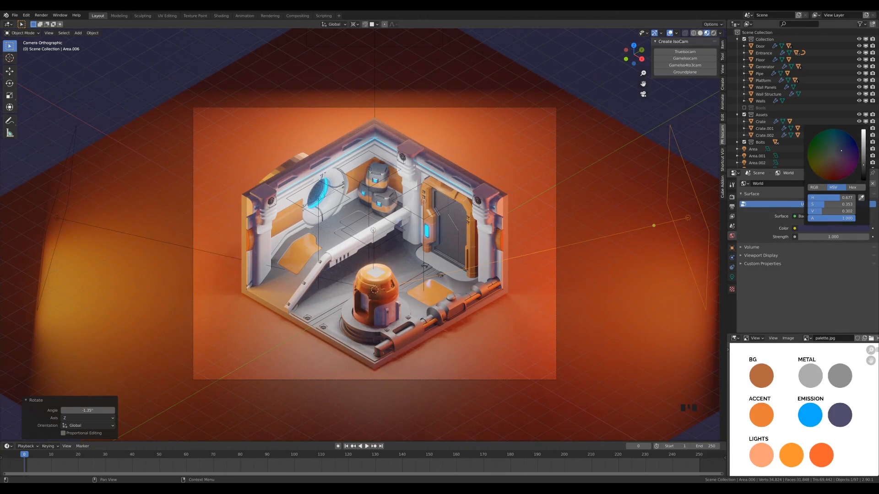
left_click(861, 198)
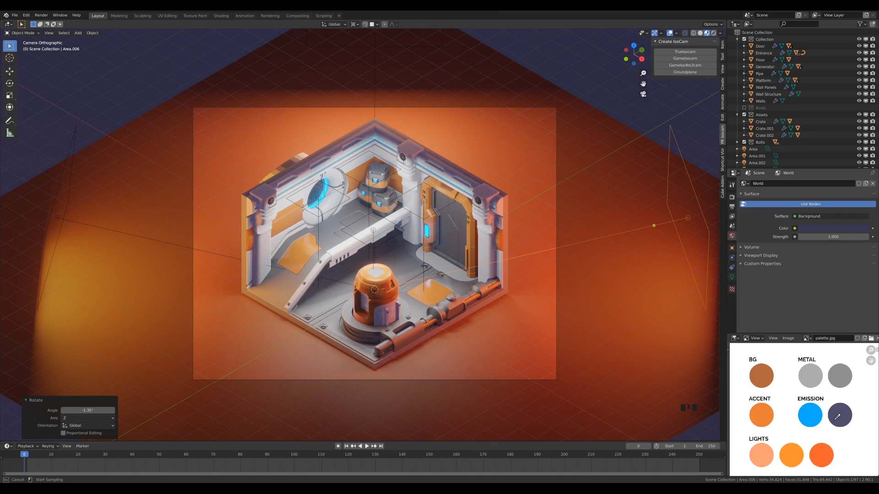
left_click(840, 415)
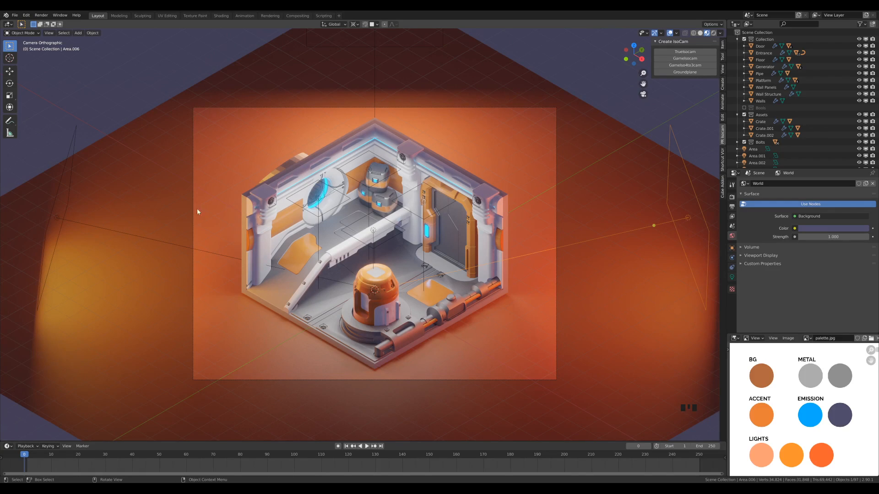
- Make the yellow-orange area light's color slightly less saturated, a paler orange
left_click(60, 218)
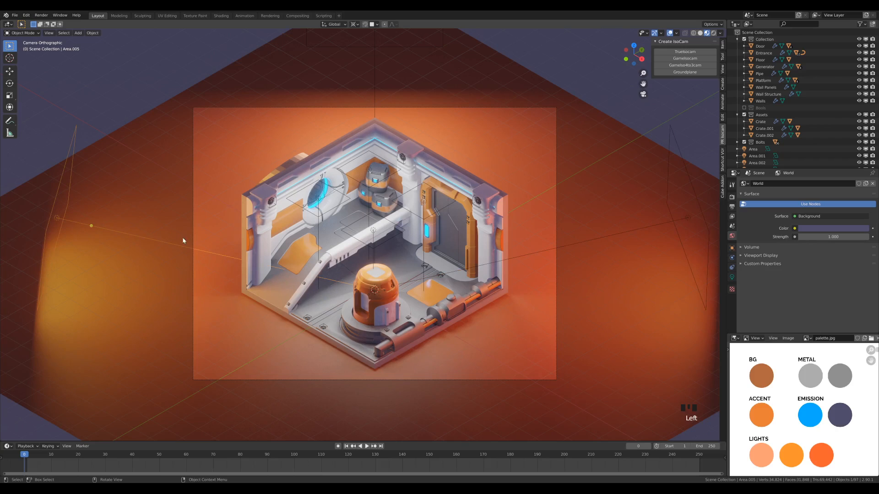
left_click(732, 278)
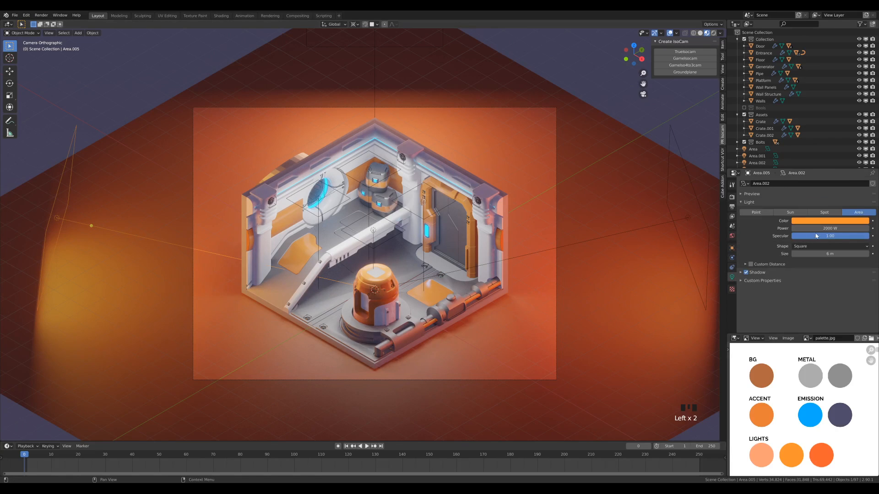
left_click(823, 221)
left_click_drag(829, 174, 824, 168)
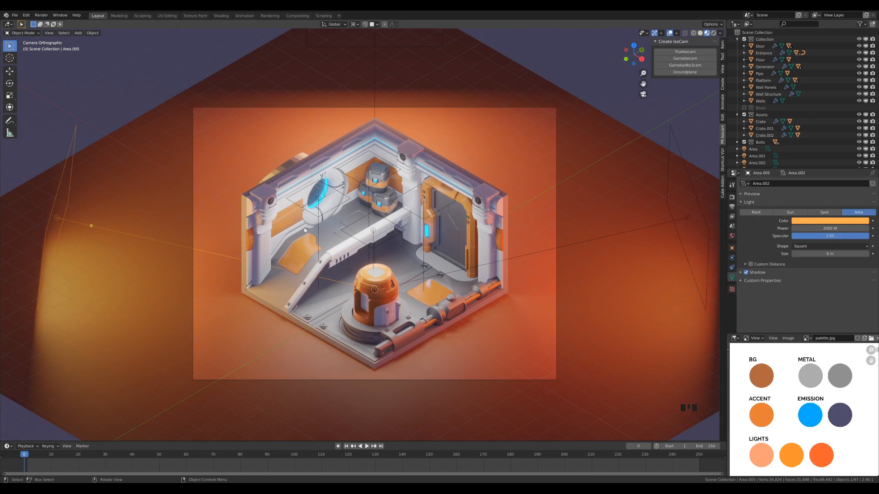
- Shorten the round vent pipe behind the room's wall by moving its outer end vertices about 0.613 m along global X toward the wall
scroll(304, 212, "up", 1)
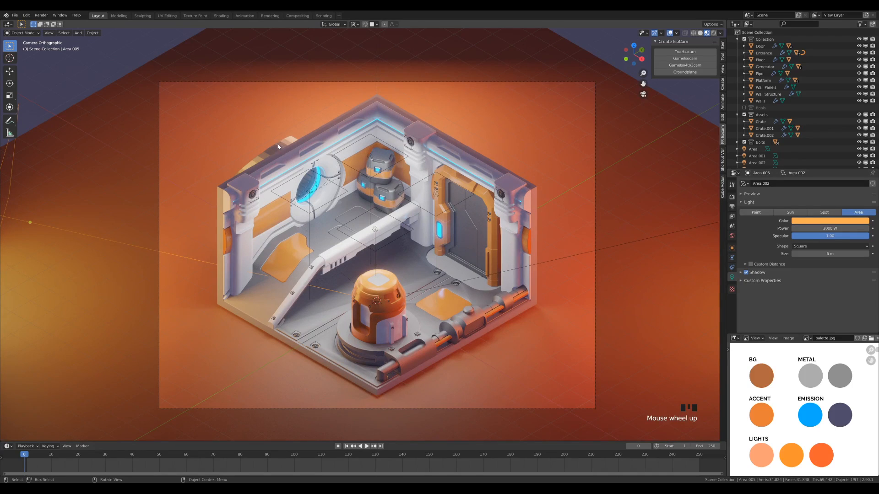
left_click(291, 175)
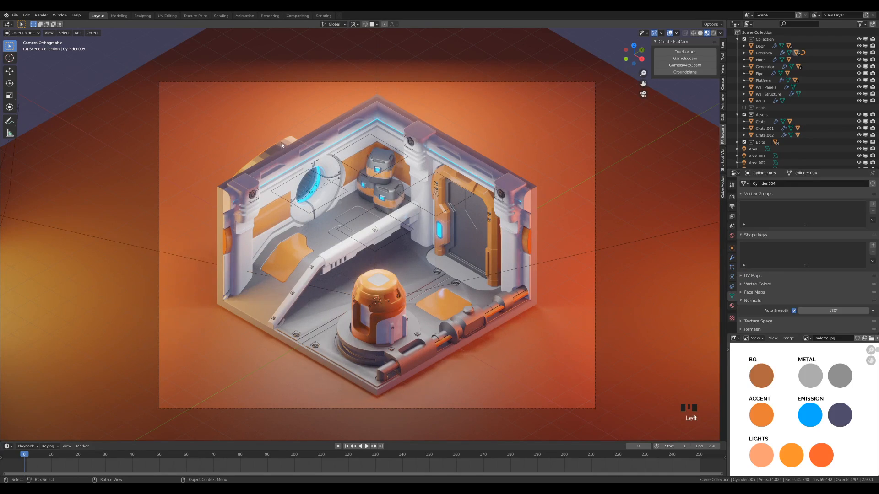
middle_click_drag(232, 190, 382, 220)
scroll(311, 185, "up", 7)
key("Tab")
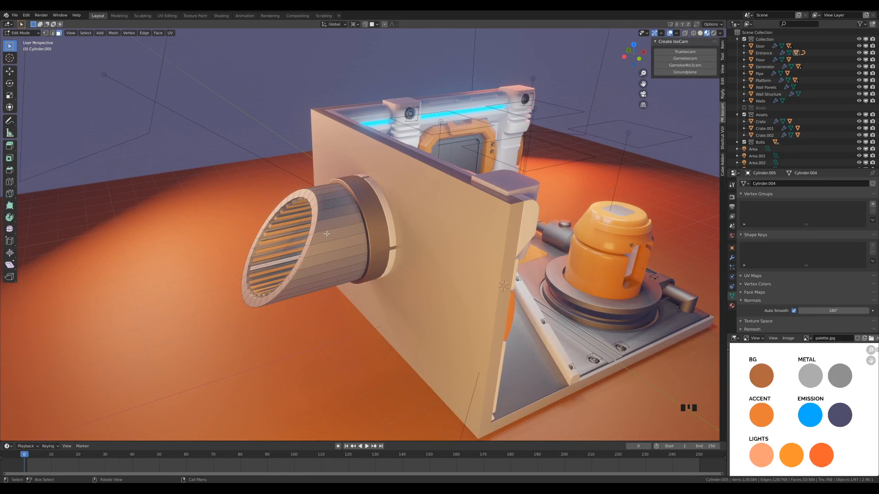
key("KP_1")
key("1")
left_click_drag(197, 119, 296, 270)
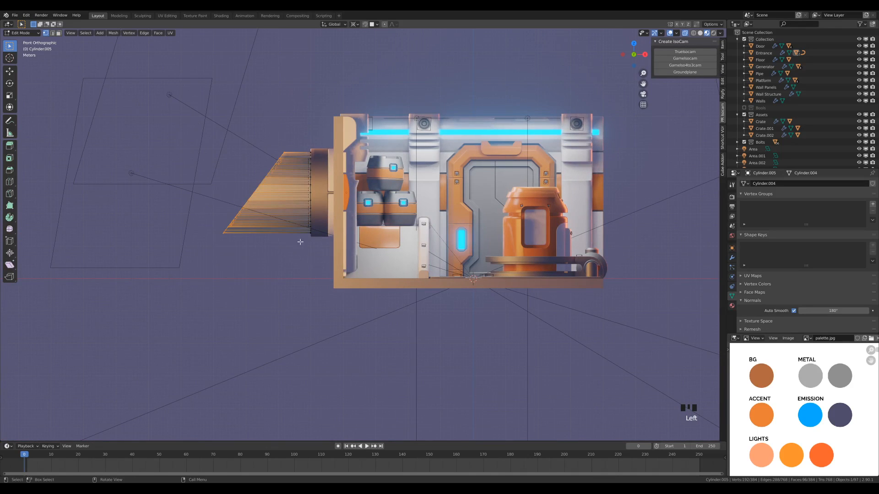
key("KP_0")
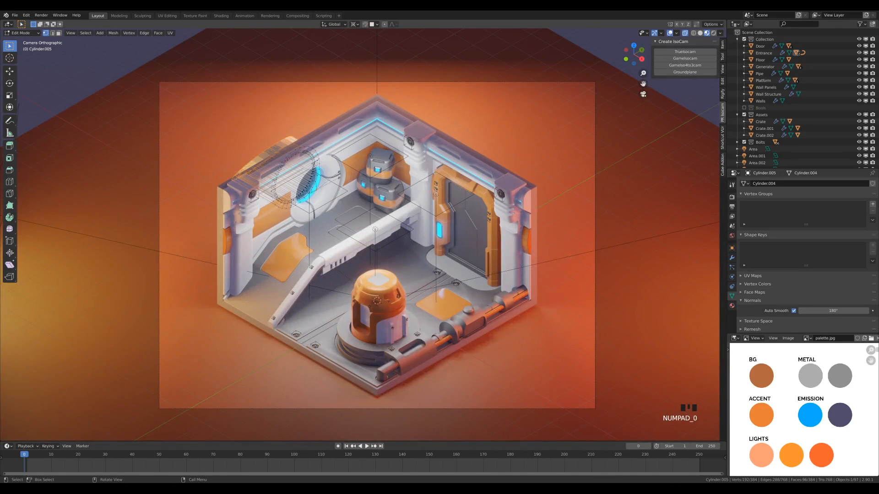
key("g")
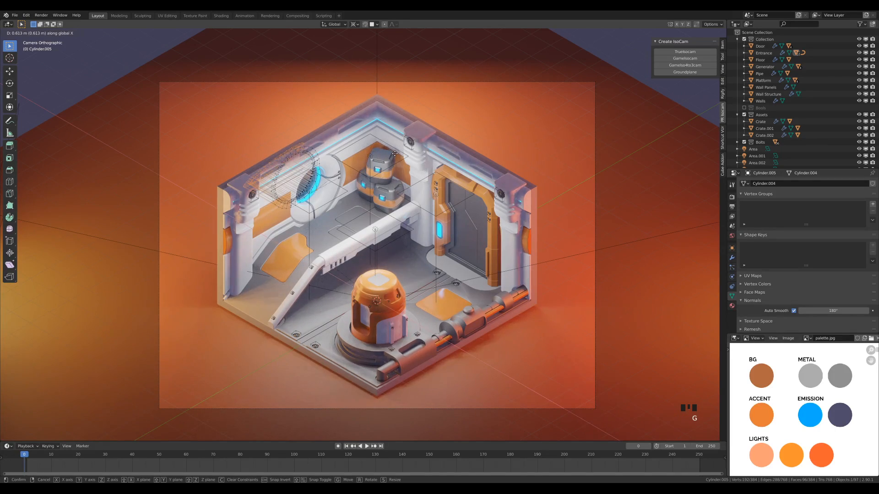
left_click(395, 154)
key("Tab")
- Set the color management Look to Medium High Contrast in the scene's render settings
scroll(551, 173, "down", 2)
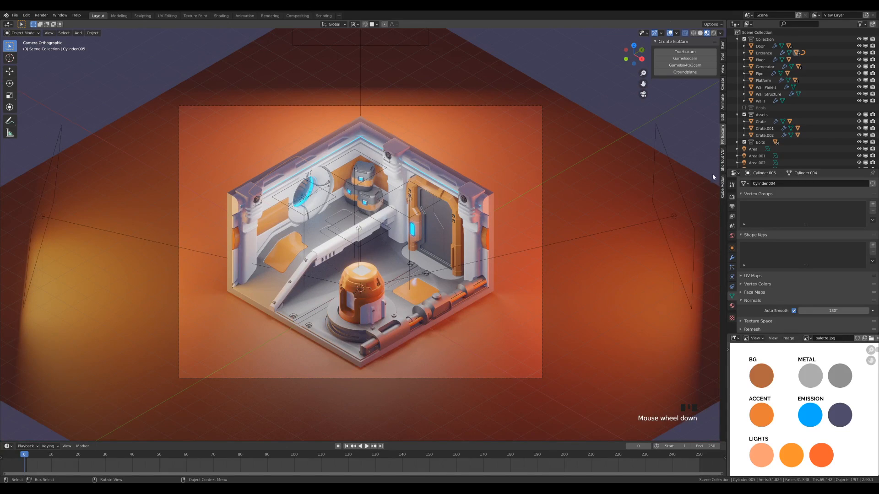
left_click(732, 197)
scroll(792, 273, "down", 3)
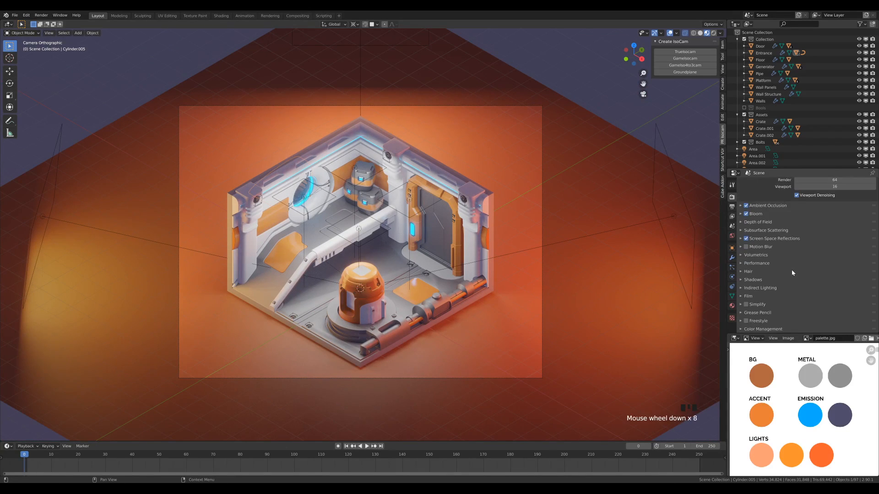
left_click(766, 329)
scroll(779, 288, "down", 7)
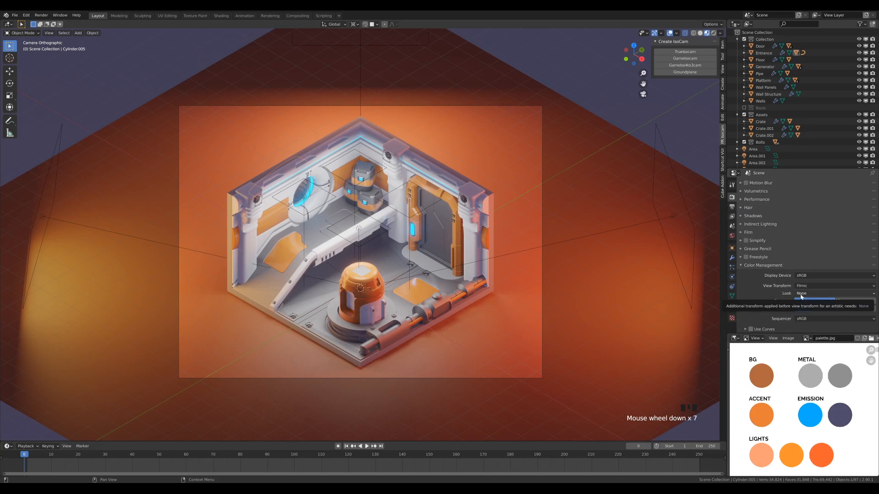
left_click(817, 293)
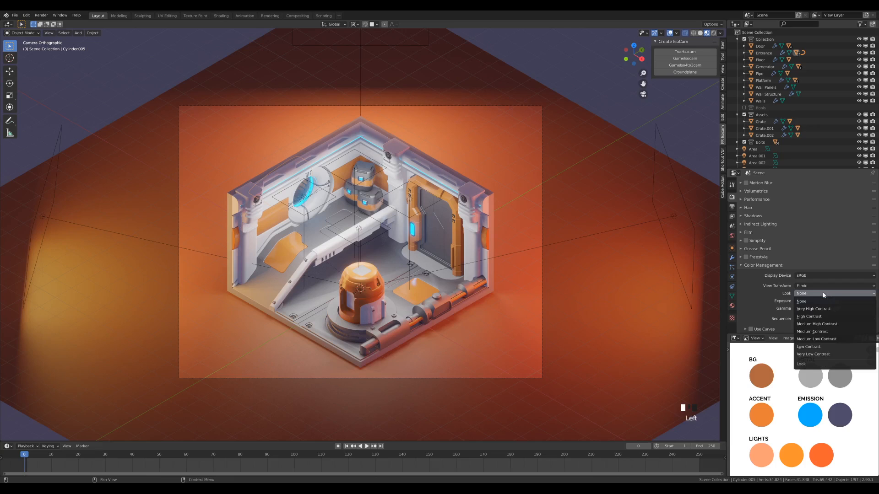
left_click(820, 325)
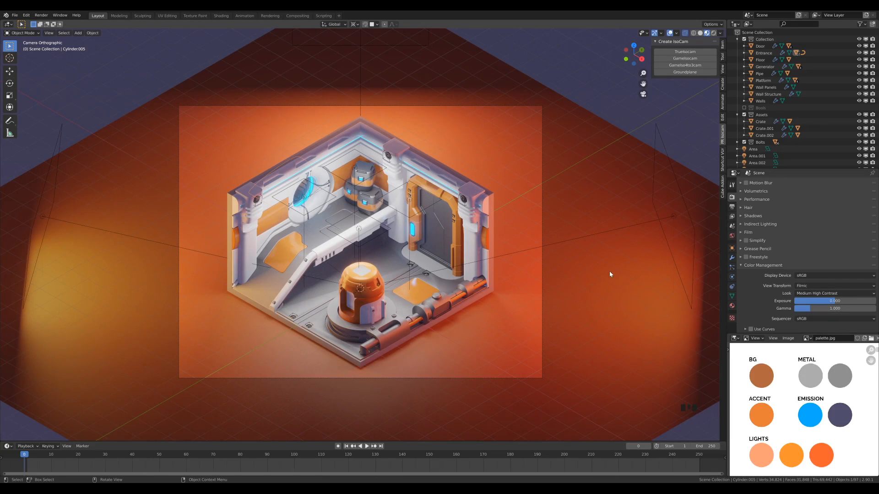
- Set the color management exposure to 0.5
left_click_drag(832, 302, 836, 301)
left_click(836, 301)
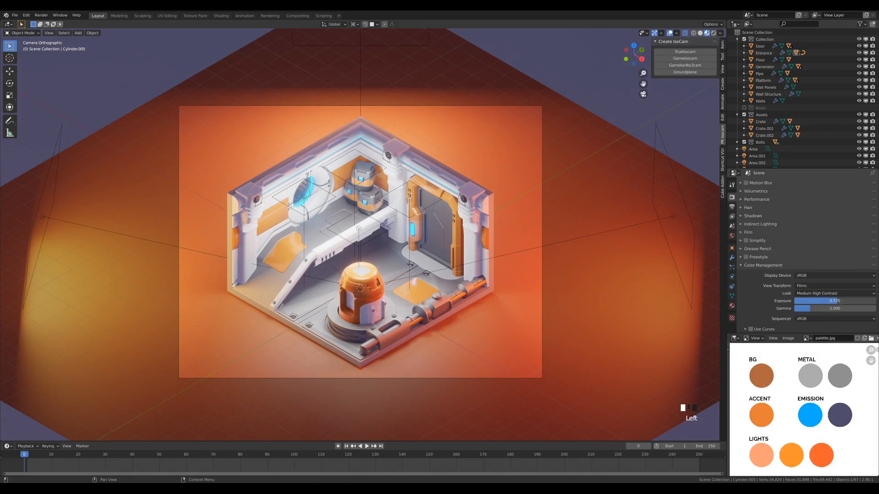
type(".5")
key("Return")
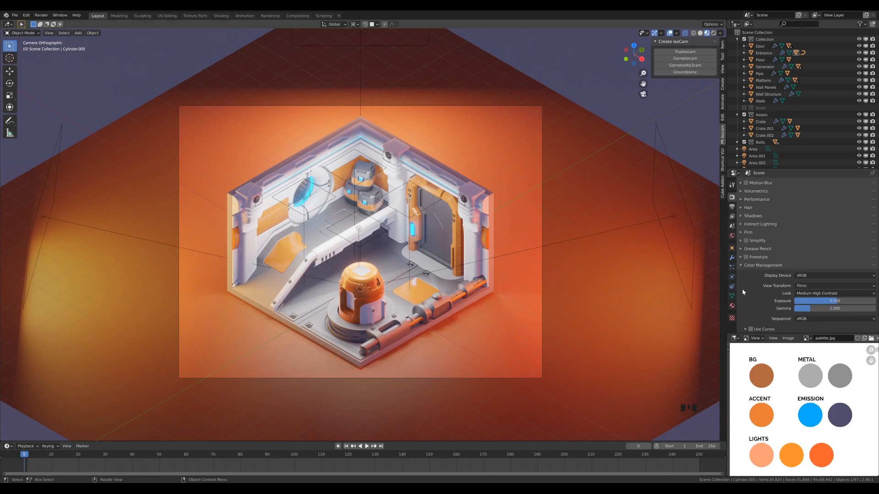
scroll(774, 299, "down", 5)
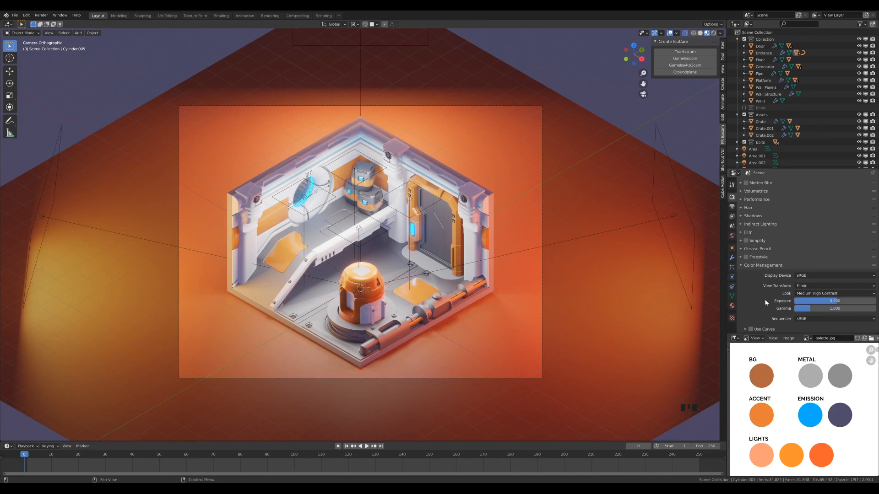
left_click(745, 329)
scroll(762, 302, "down", 7)
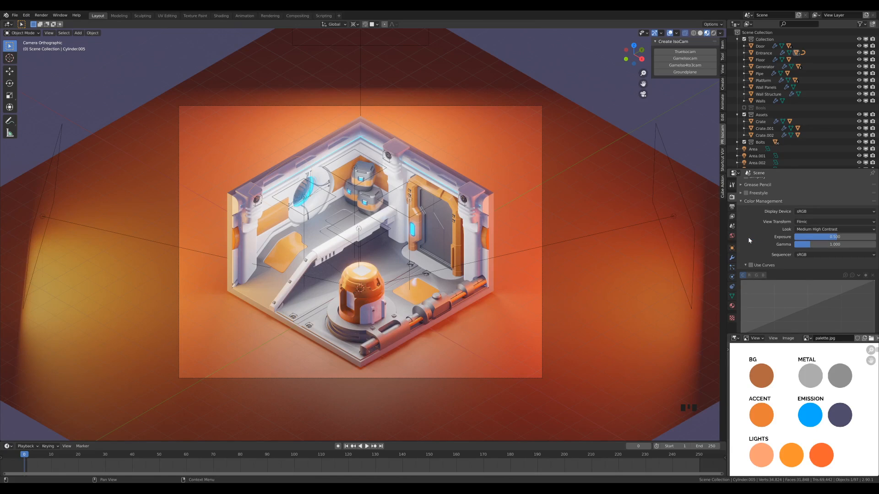
scroll(753, 245, "down", 8)
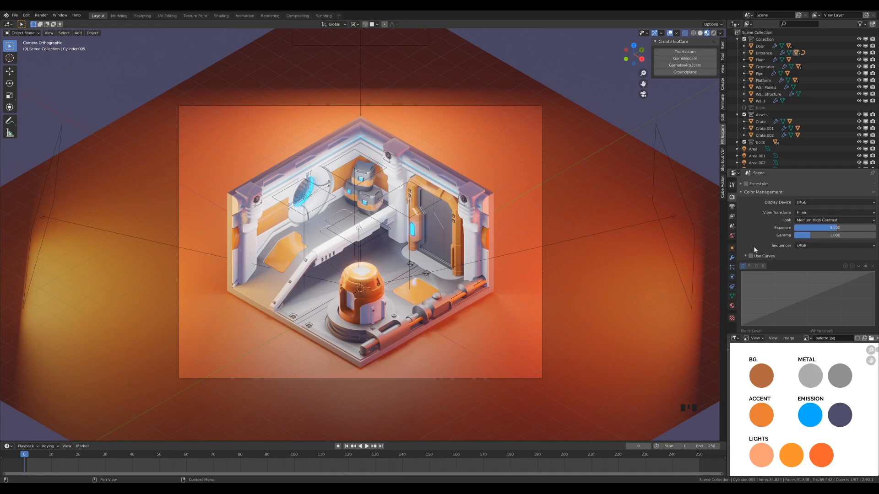
- Change the render engine to Cycles and set its device to GPU Compute
scroll(754, 246, "up", 18)
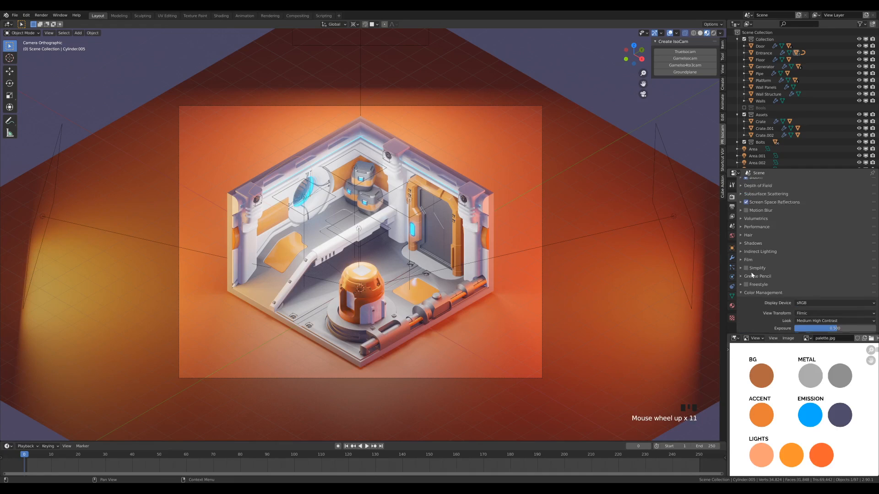
scroll(765, 293, "up", 4)
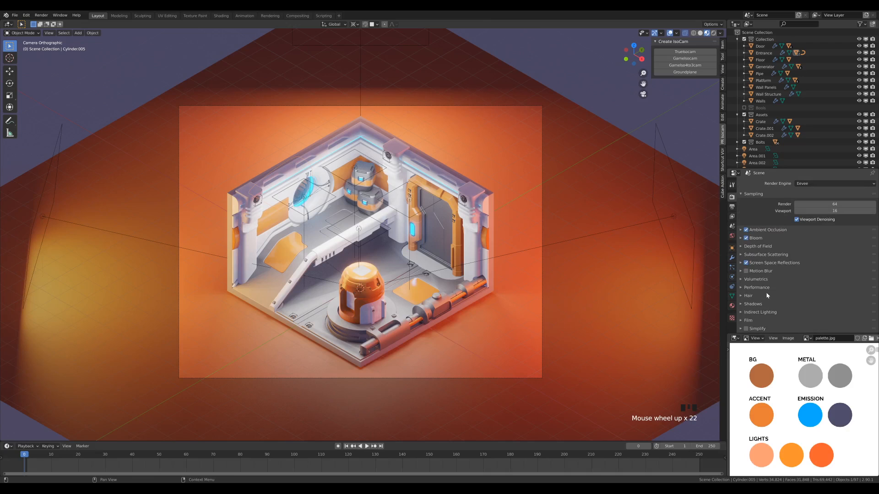
scroll(765, 238, "up", 17)
left_click(808, 185)
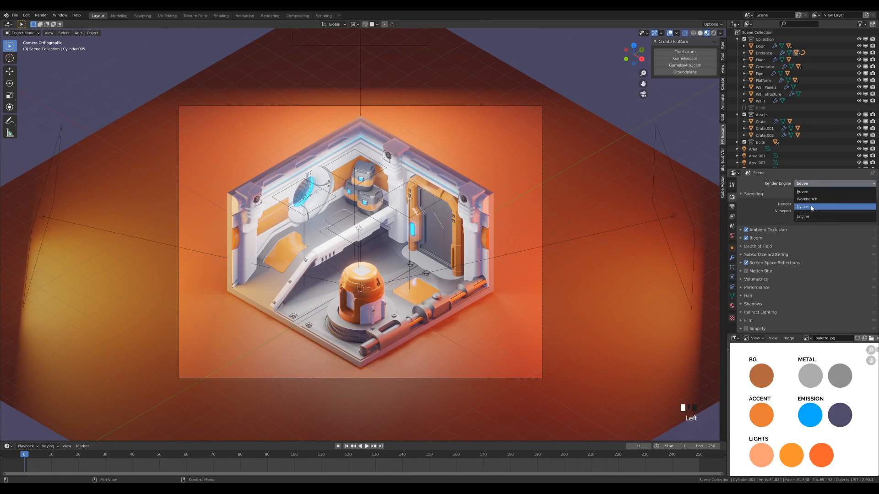
left_click(811, 208)
left_click(805, 201)
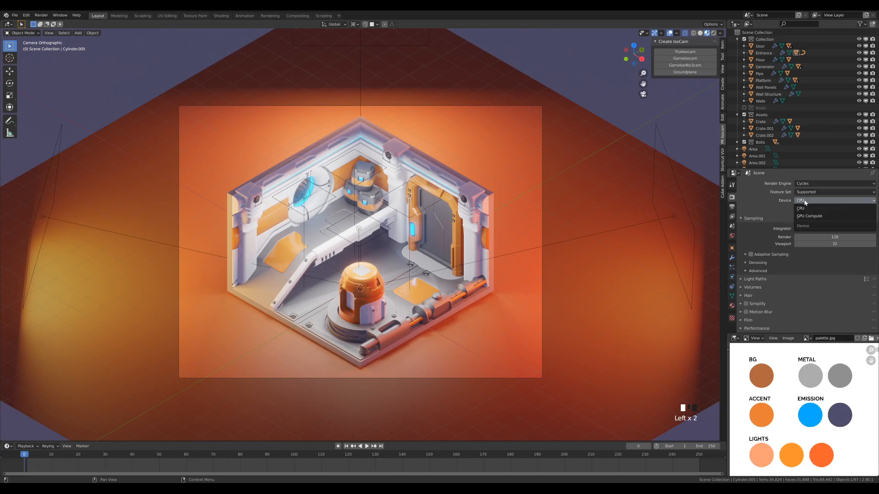
left_click(809, 216)
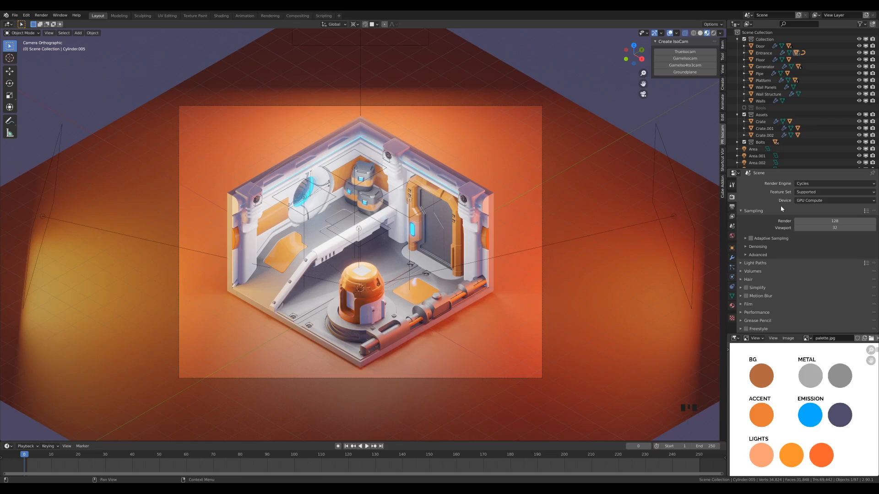
- Set the Cycles render samples to 512 and enable Adaptive Sampling
left_click(817, 220)
type("5")
key("Return")
left_click(750, 239)
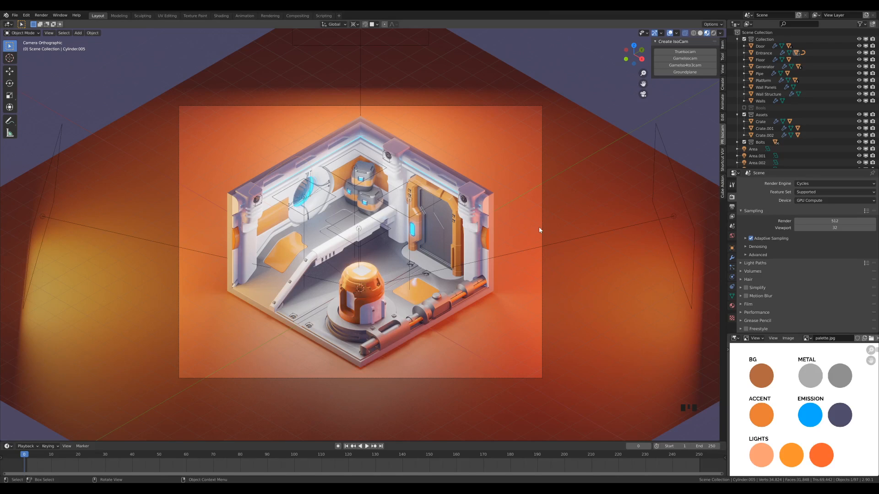
- Limit rendering to a region around the camera frame and preview the room in Rendered viewport shading
key("ctrl+b")
left_click_drag(157, 85, 578, 388)
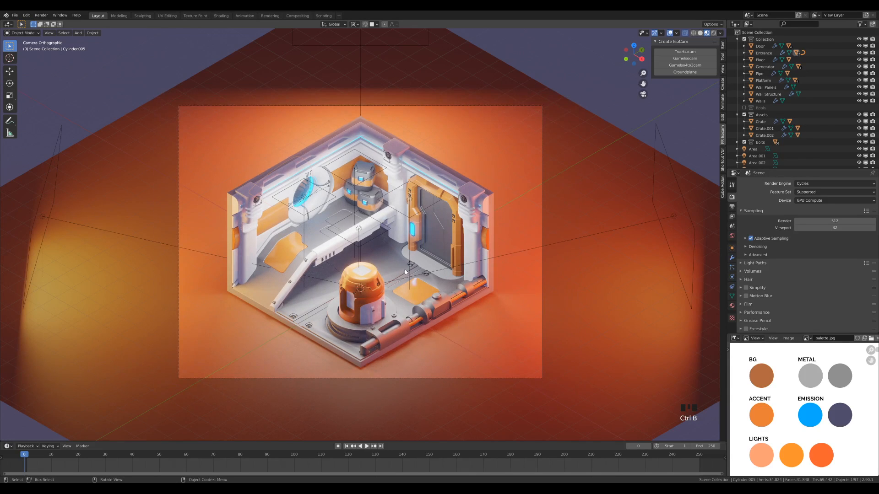
key("z")
left_click(488, 219)
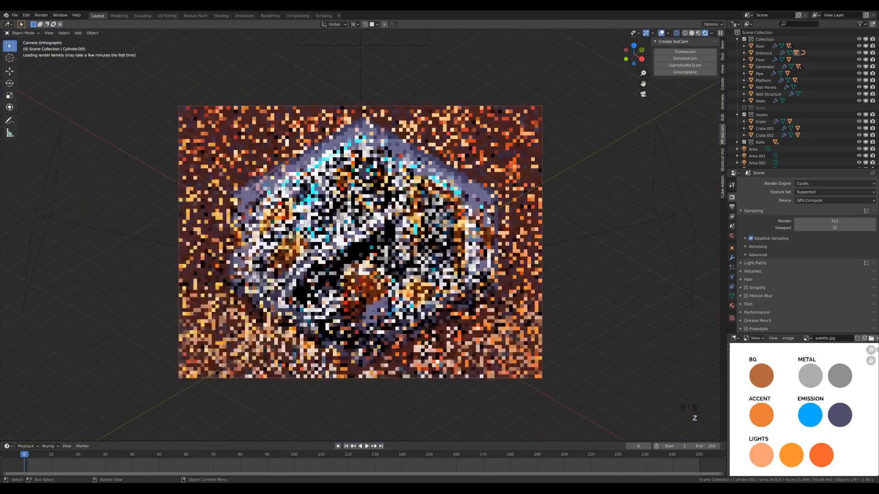
scroll(480, 251, "down", 3)
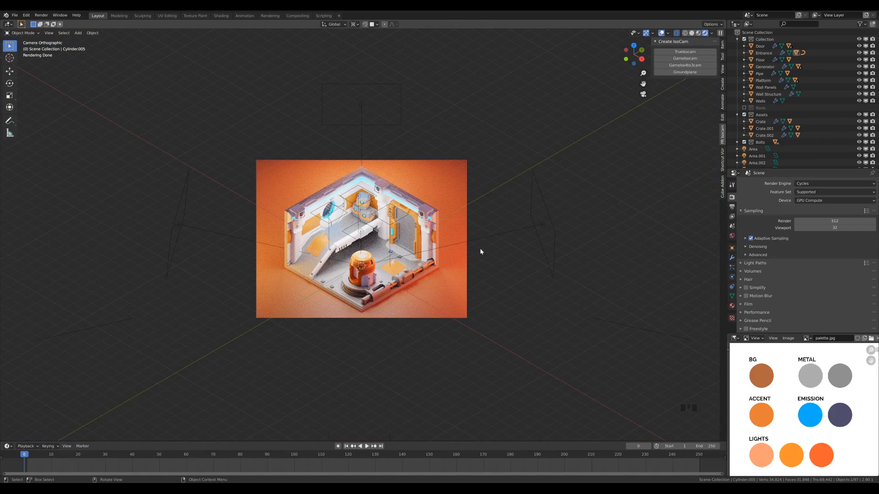
scroll(480, 251, "up", 2)
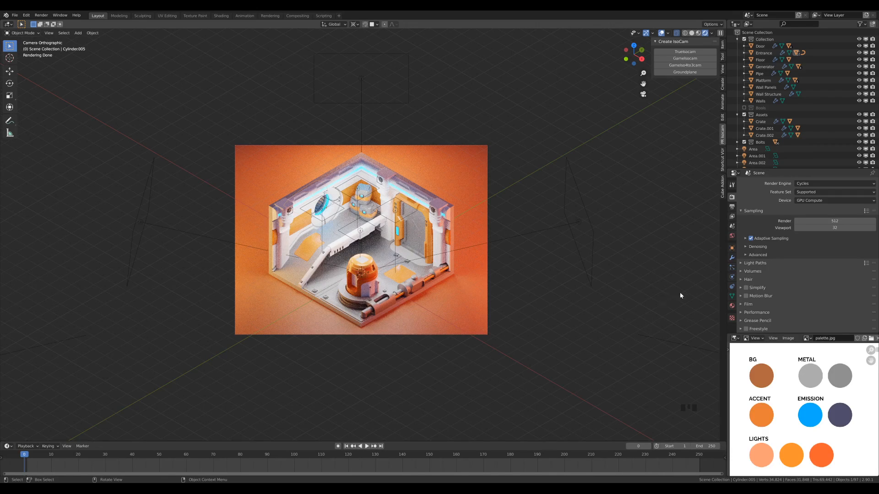
- Enable viewport denoising with the OptiX denoiser
left_click(746, 247)
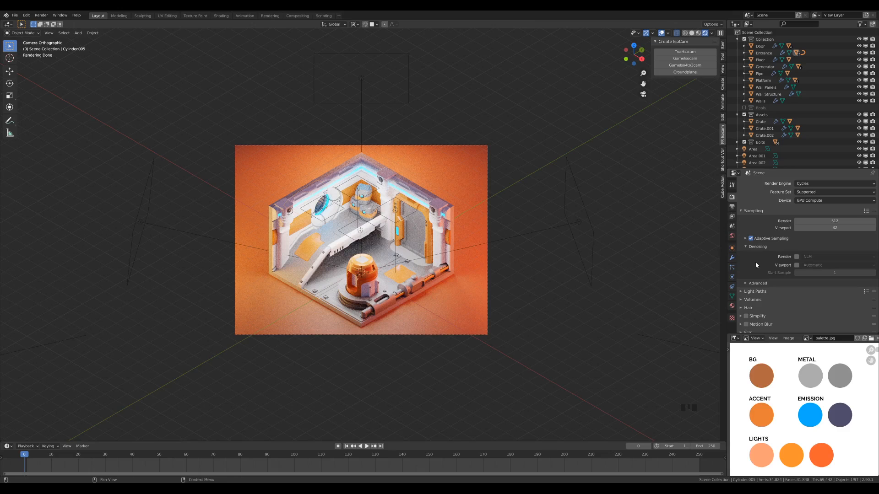
left_click(797, 266)
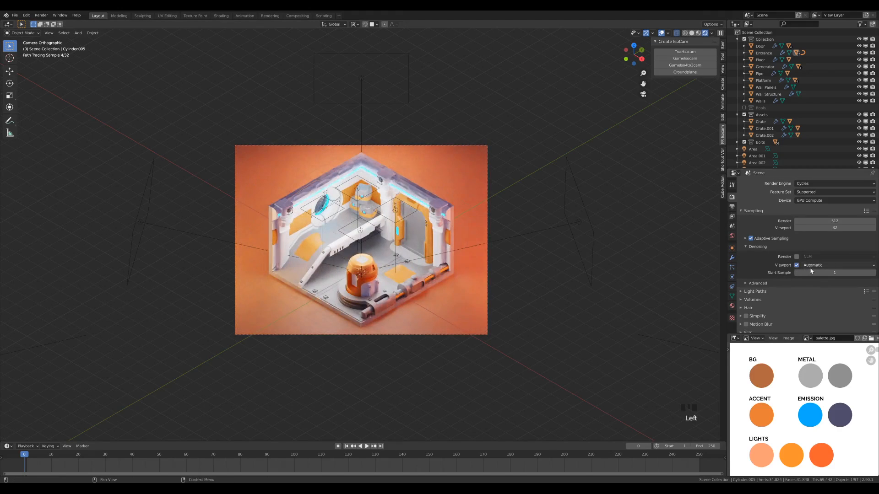
left_click(809, 266)
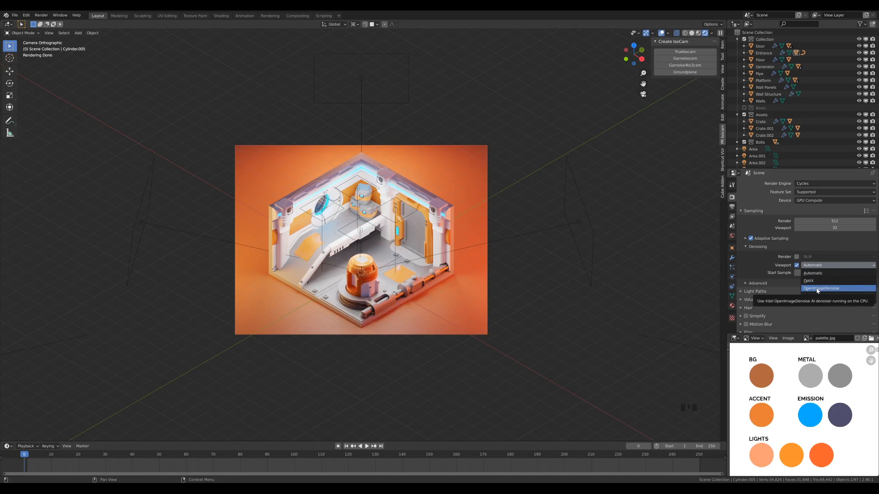
left_click(815, 282)
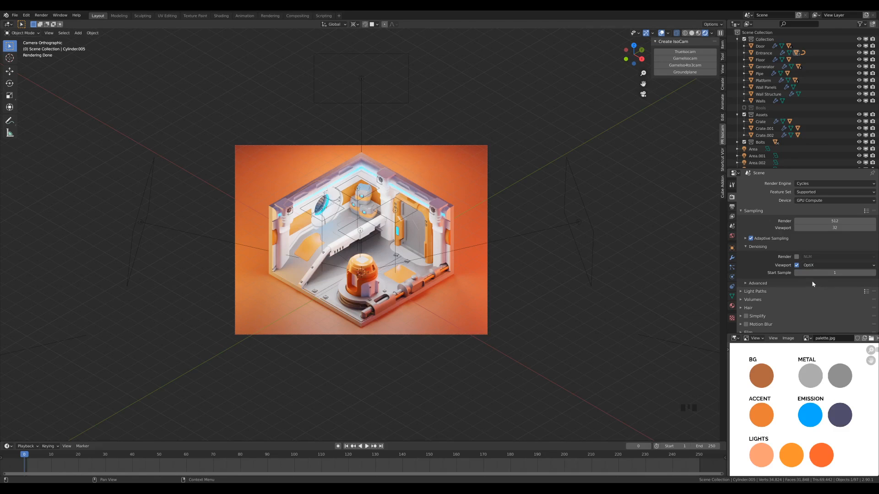
scroll(442, 262, "up", 3)
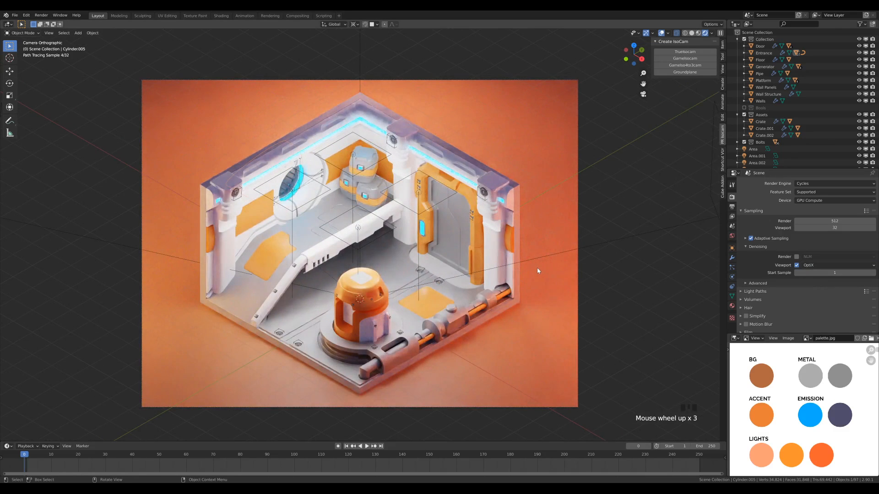
scroll(540, 270, "down", 1)
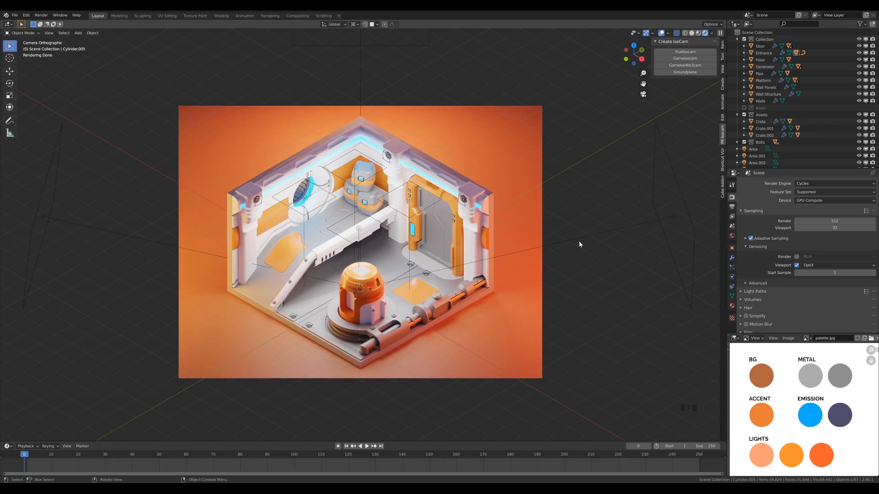
- Enable denoising for the final render with the OpenImageDenoise denoiser
left_click(796, 257)
left_click(814, 260)
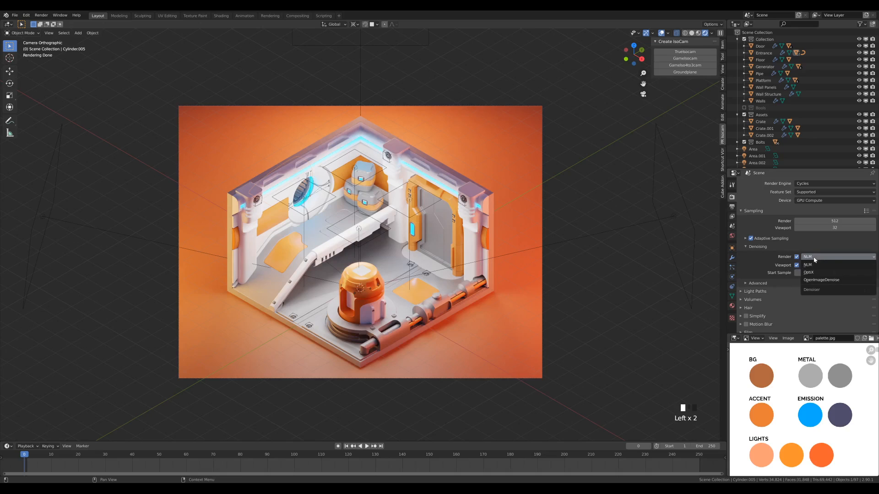
left_click(816, 280)
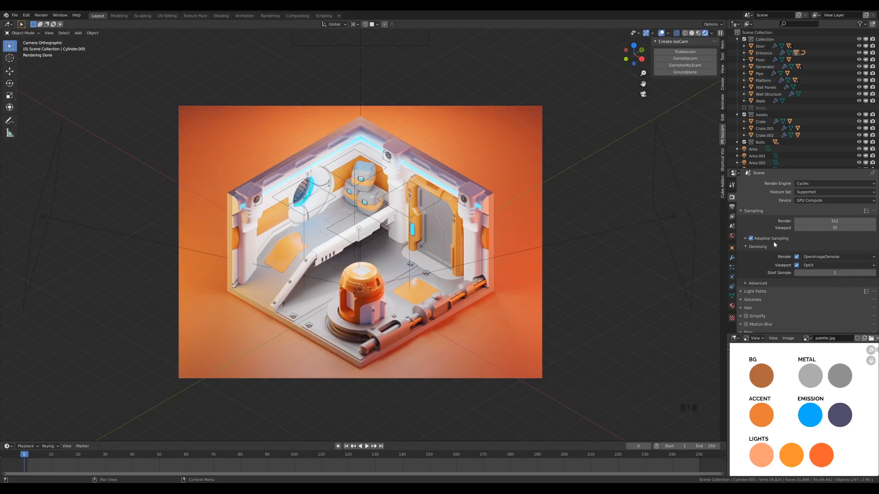
- Set the render tile size to 256 px in both X and Y in the performance settings
scroll(799, 241, "down", 6)
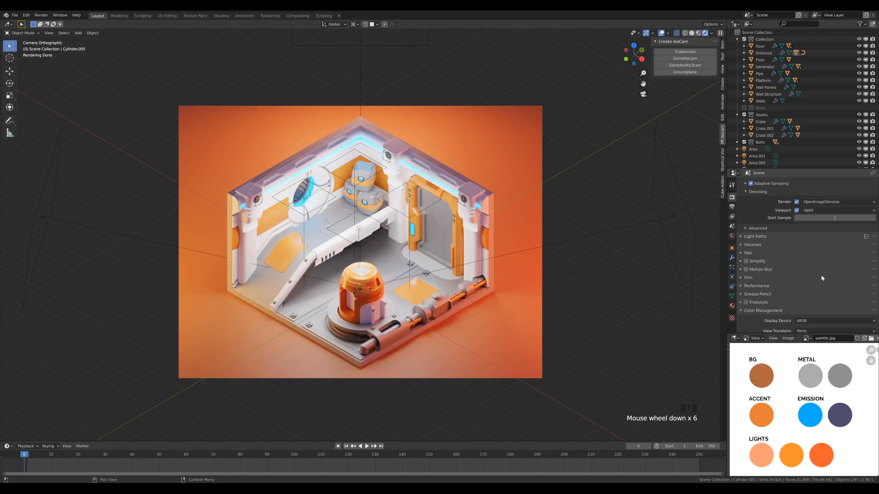
left_click(758, 286)
scroll(773, 284, "down", 4)
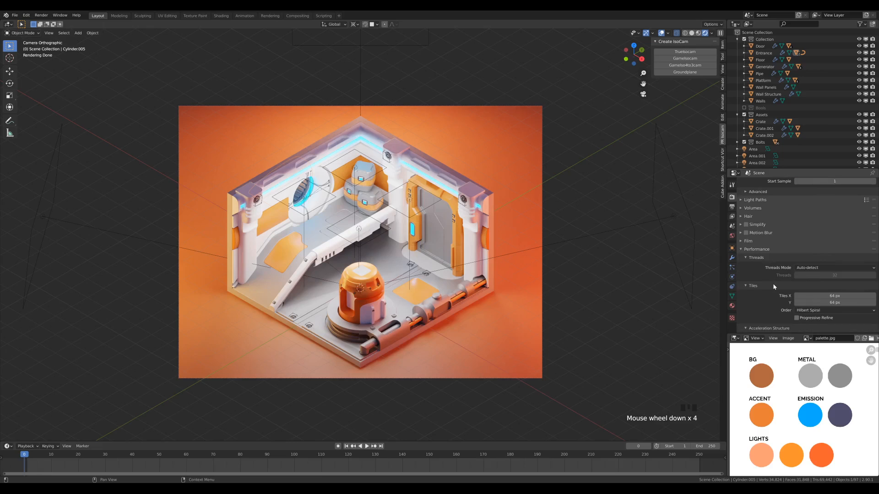
left_click(852, 296)
type("256")
key("Return")
scroll(815, 259, "up", 14)
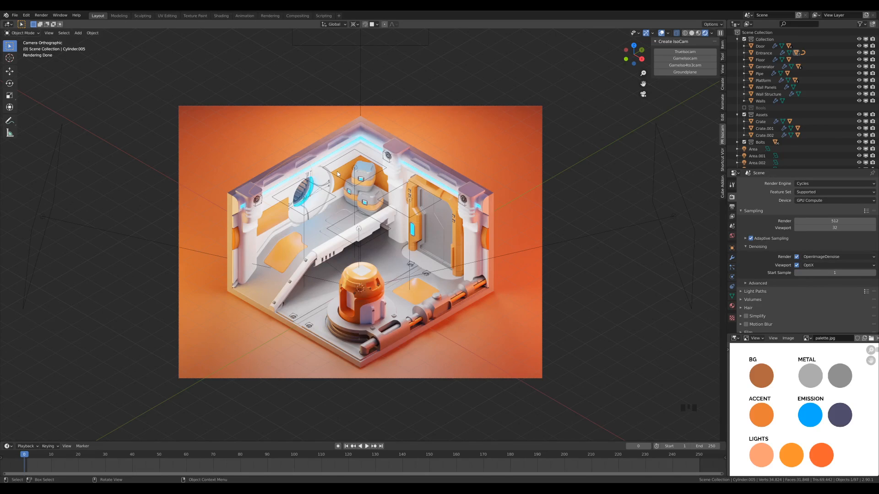
- Switch the viewport out of Rendered shading and save the project file
key("z")
left_click(304, 201)
key("ctrl+s")
- Start the final image render from the Rendering workspace
left_click(269, 16)
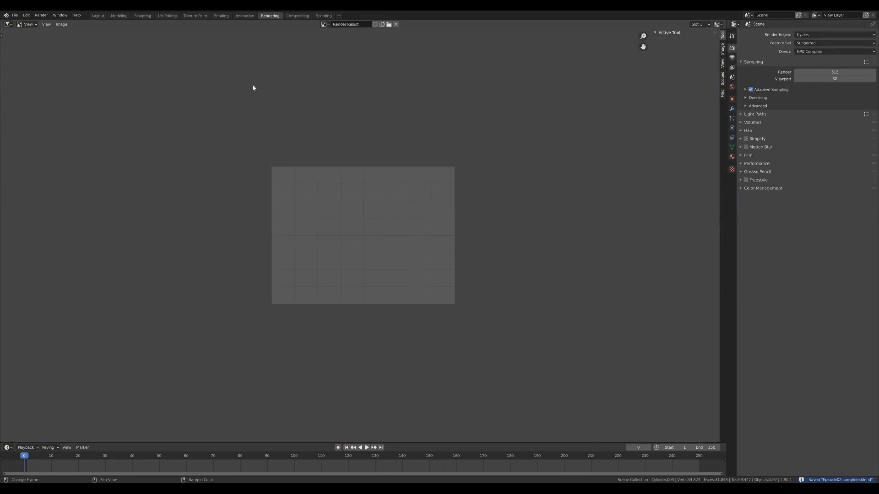
key("F12")
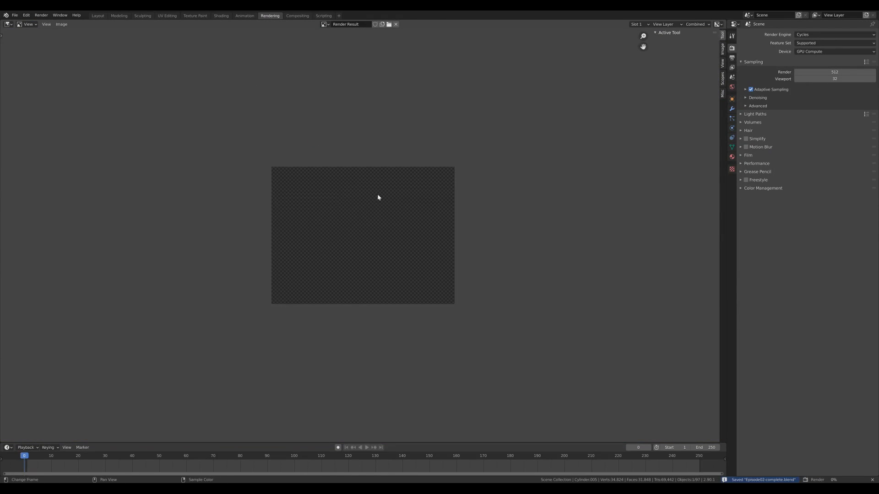
scroll(500, 205, "up", 3)
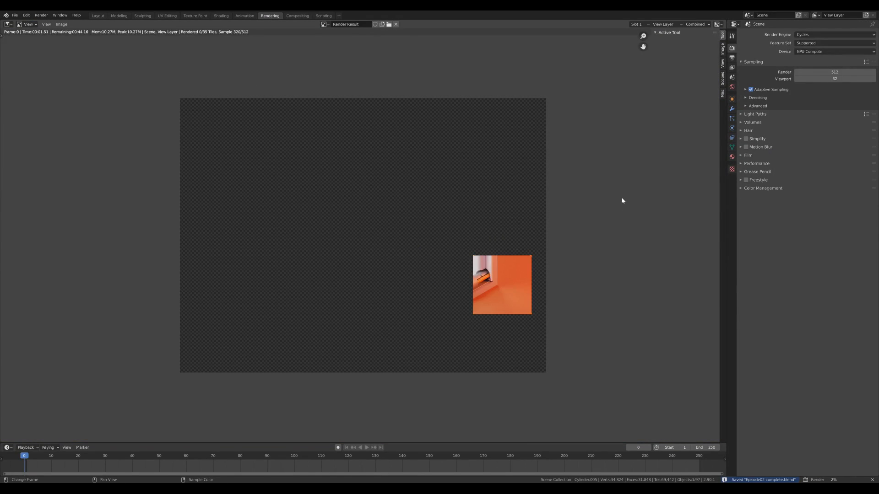